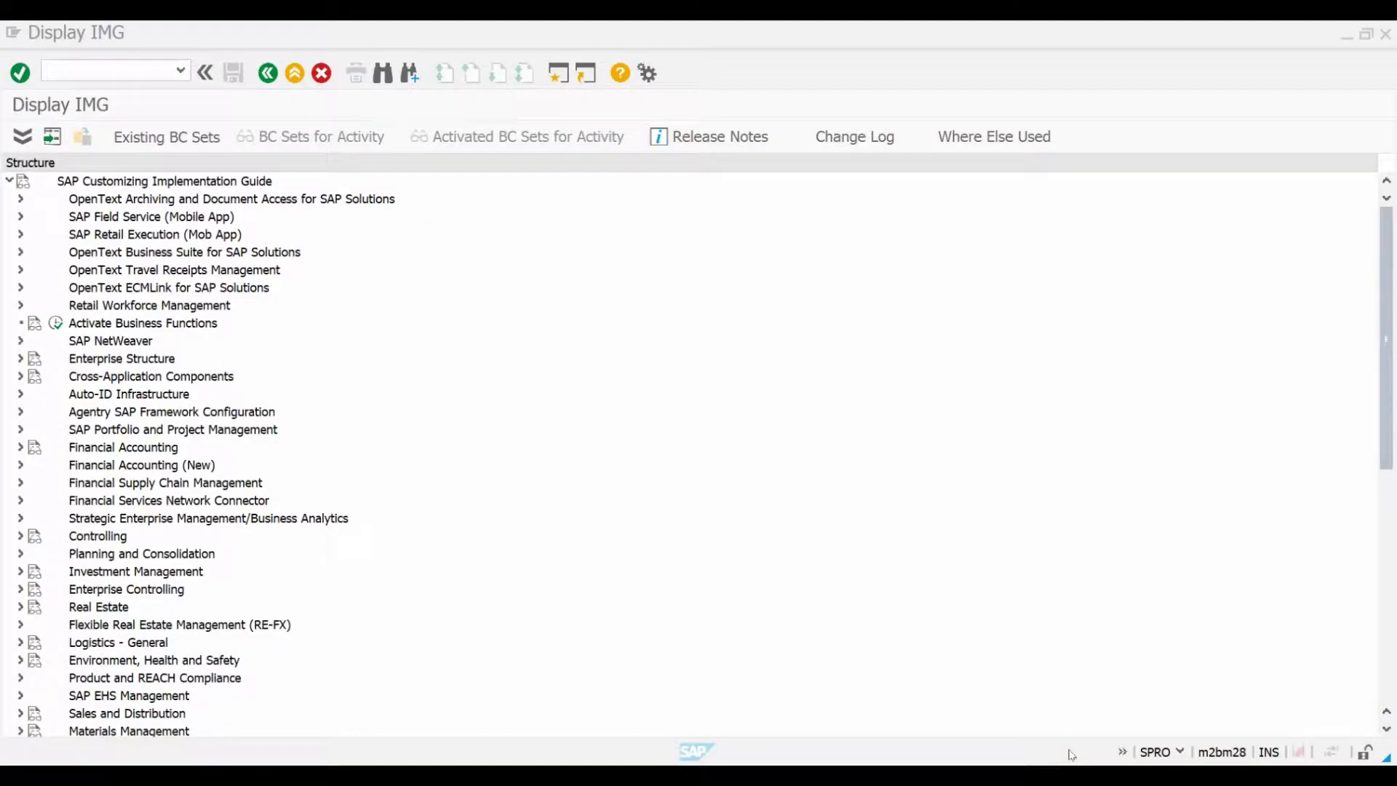
Under Controlling > Product Cost Controlling > Actual Costing/Material Ledger, open the Activate Material Ledger activity
scroll(218, 436, down, 4)
click(20, 305)
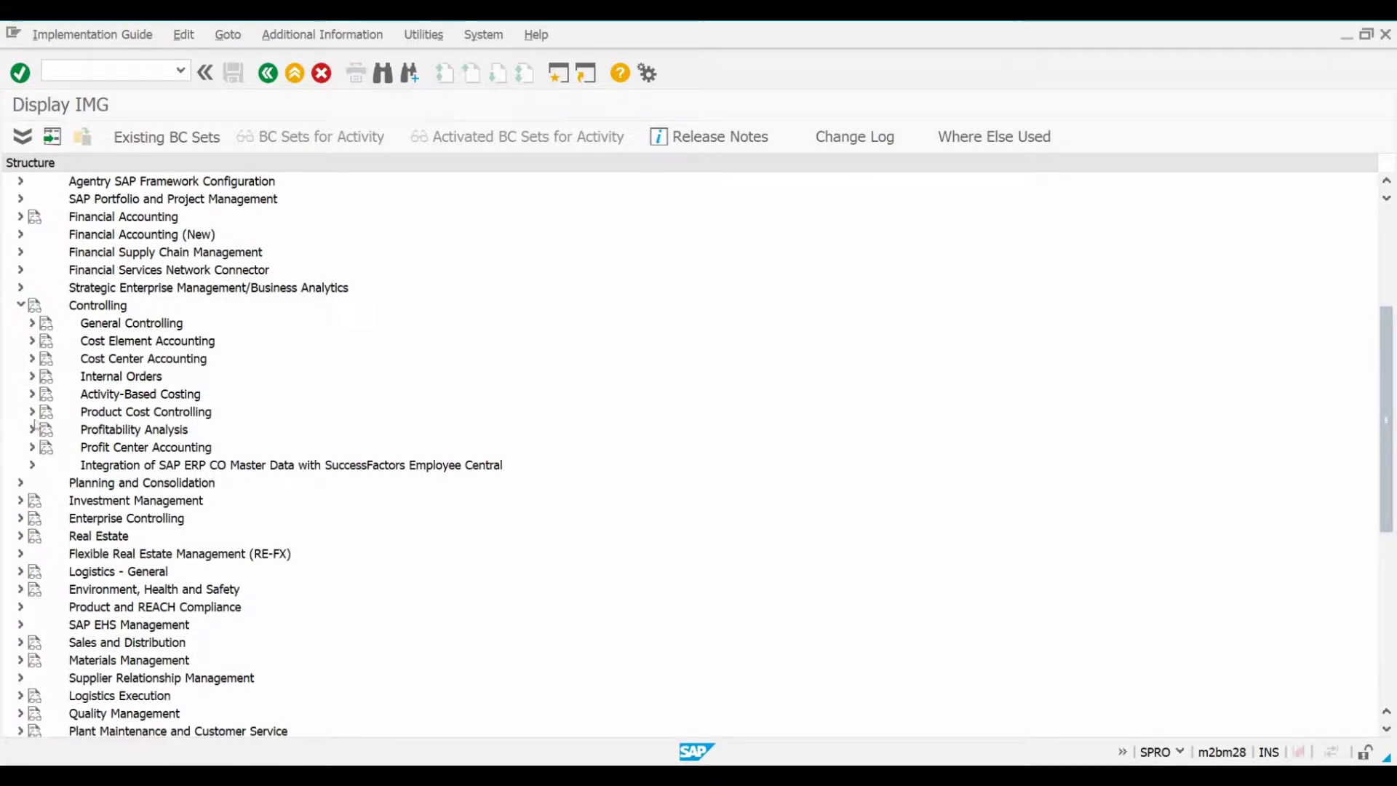
click(32, 412)
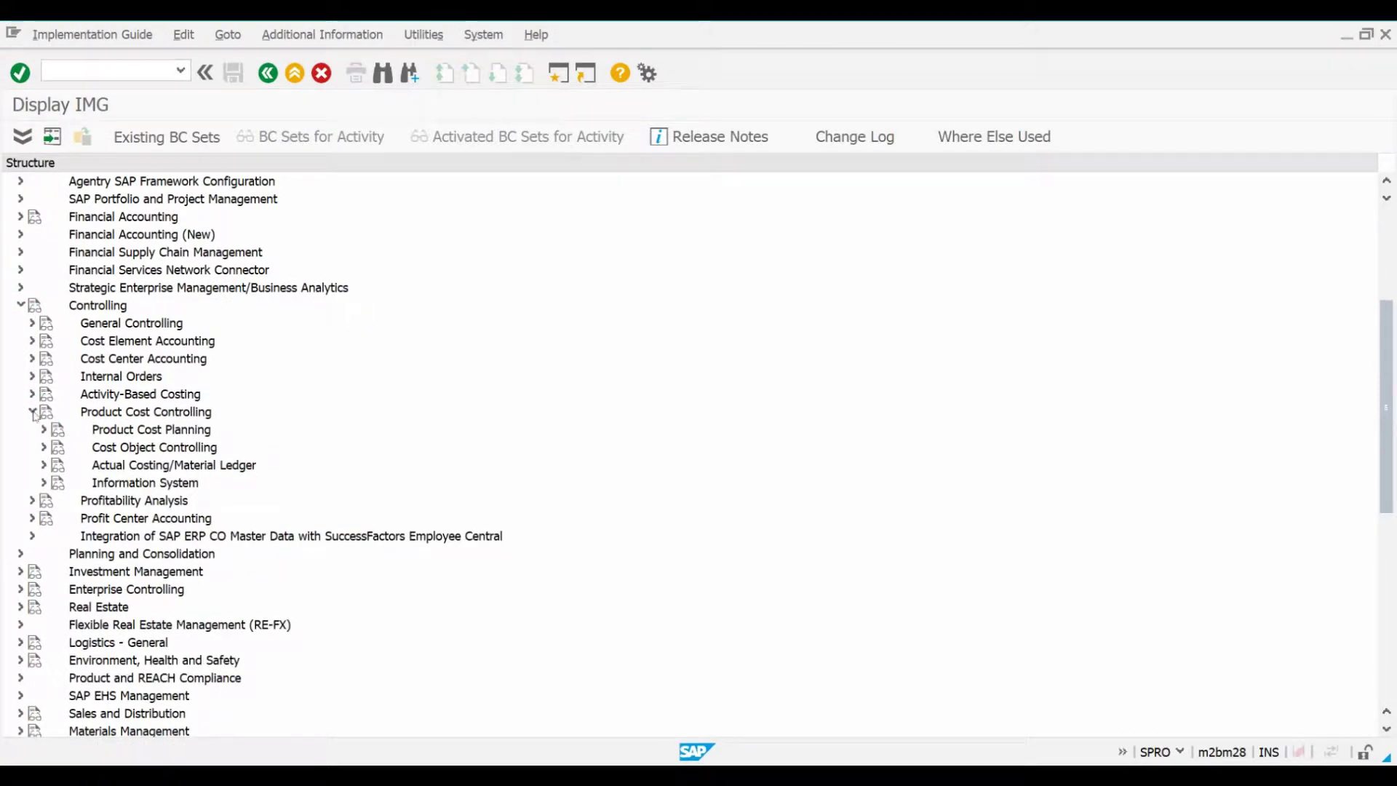
click(44, 465)
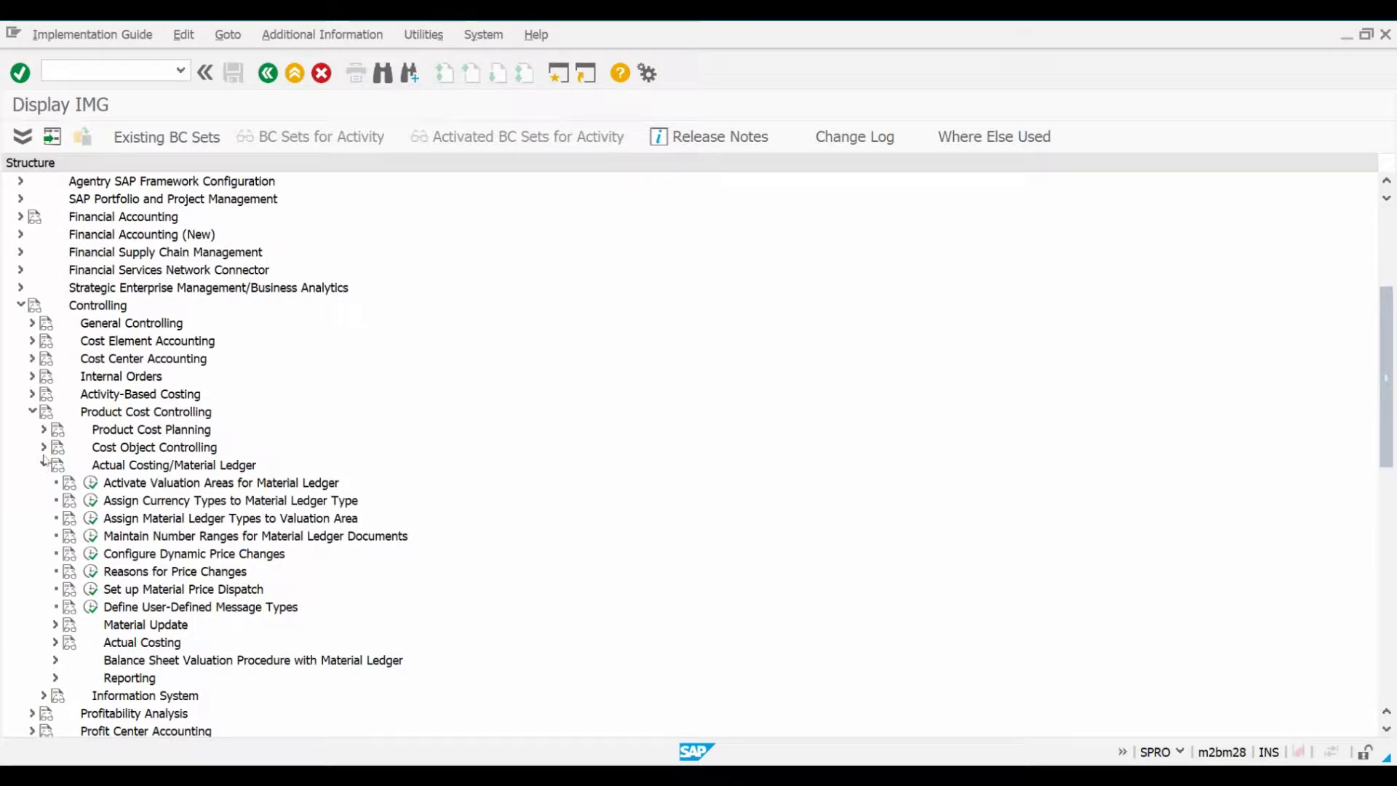
click(90, 483)
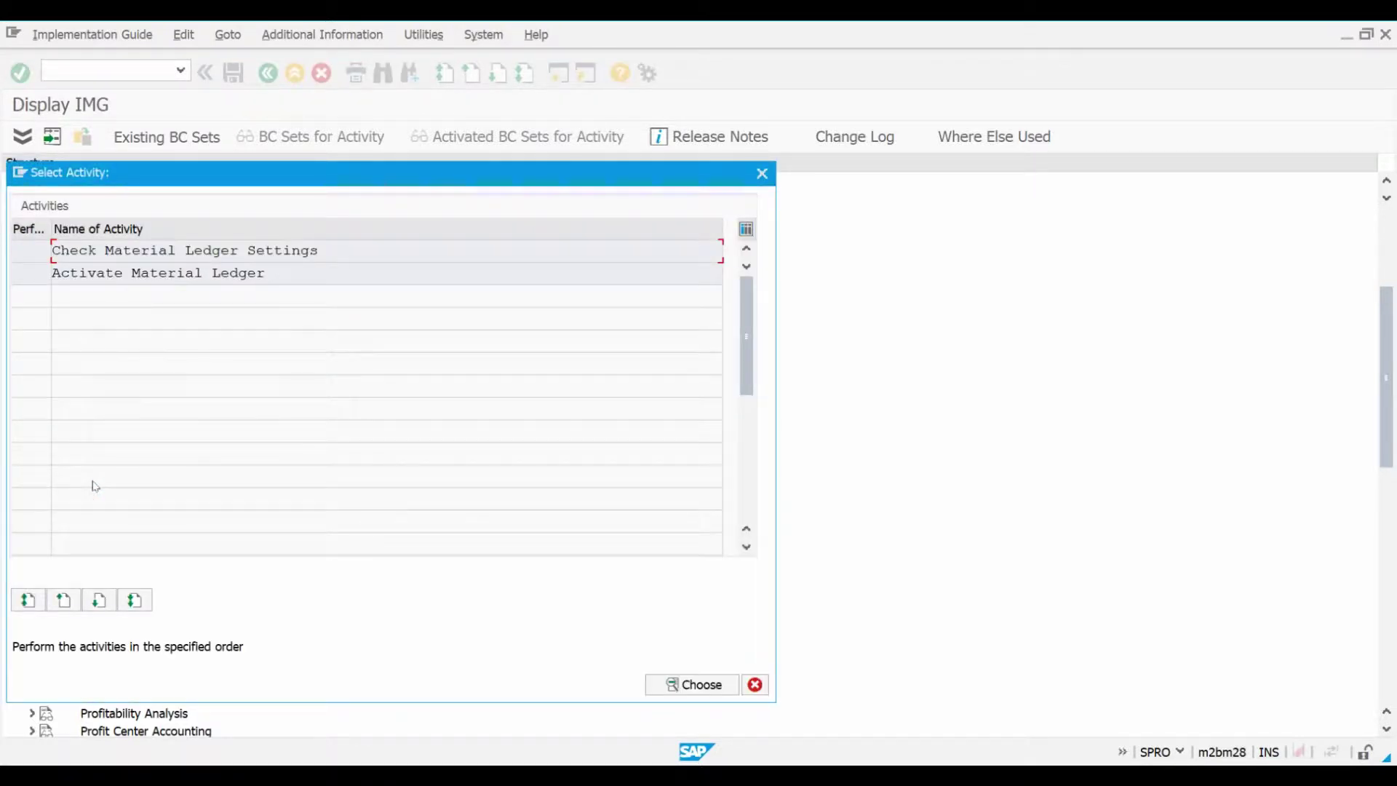
double_click(172, 273)
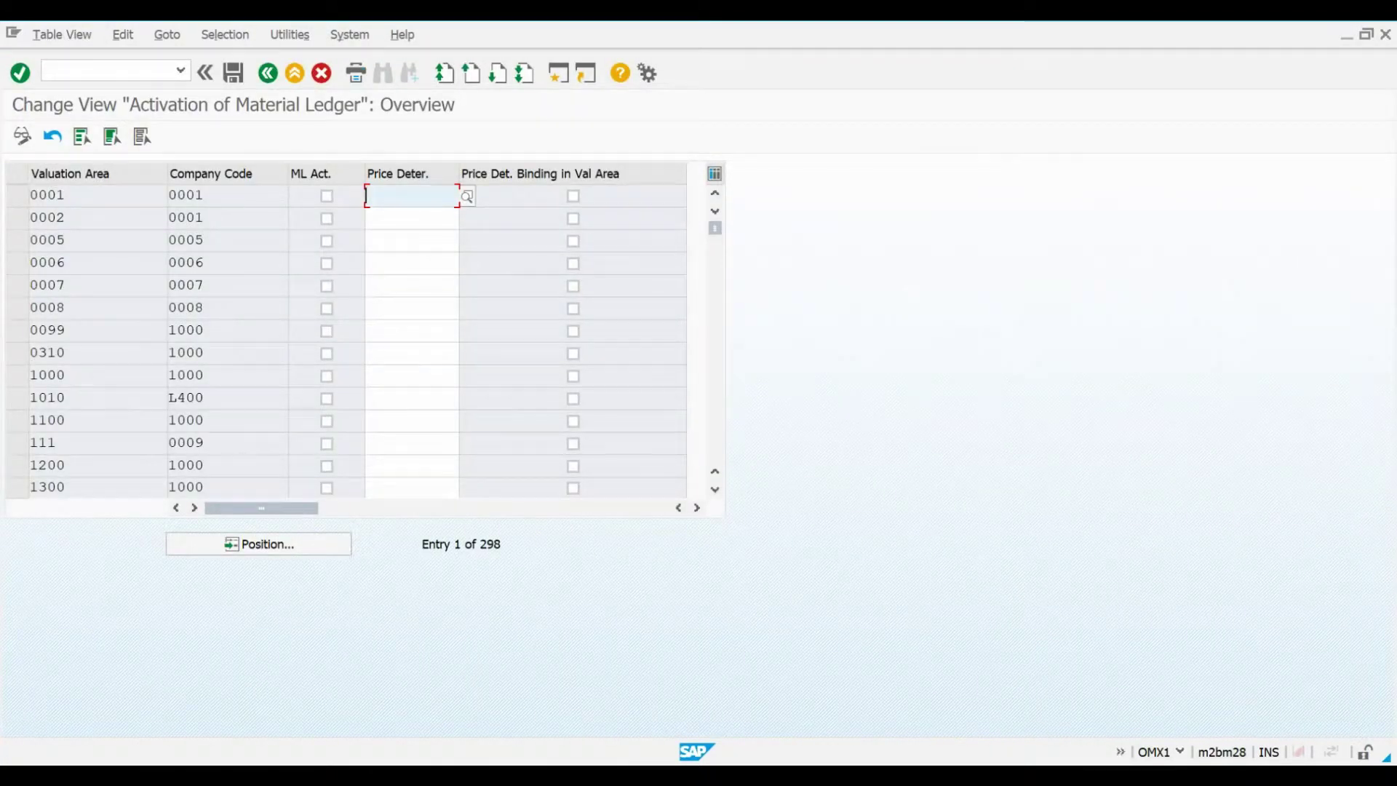
Position the activation table at valuation area 1010, then select 2820 and check its price determination 3
click(324, 544)
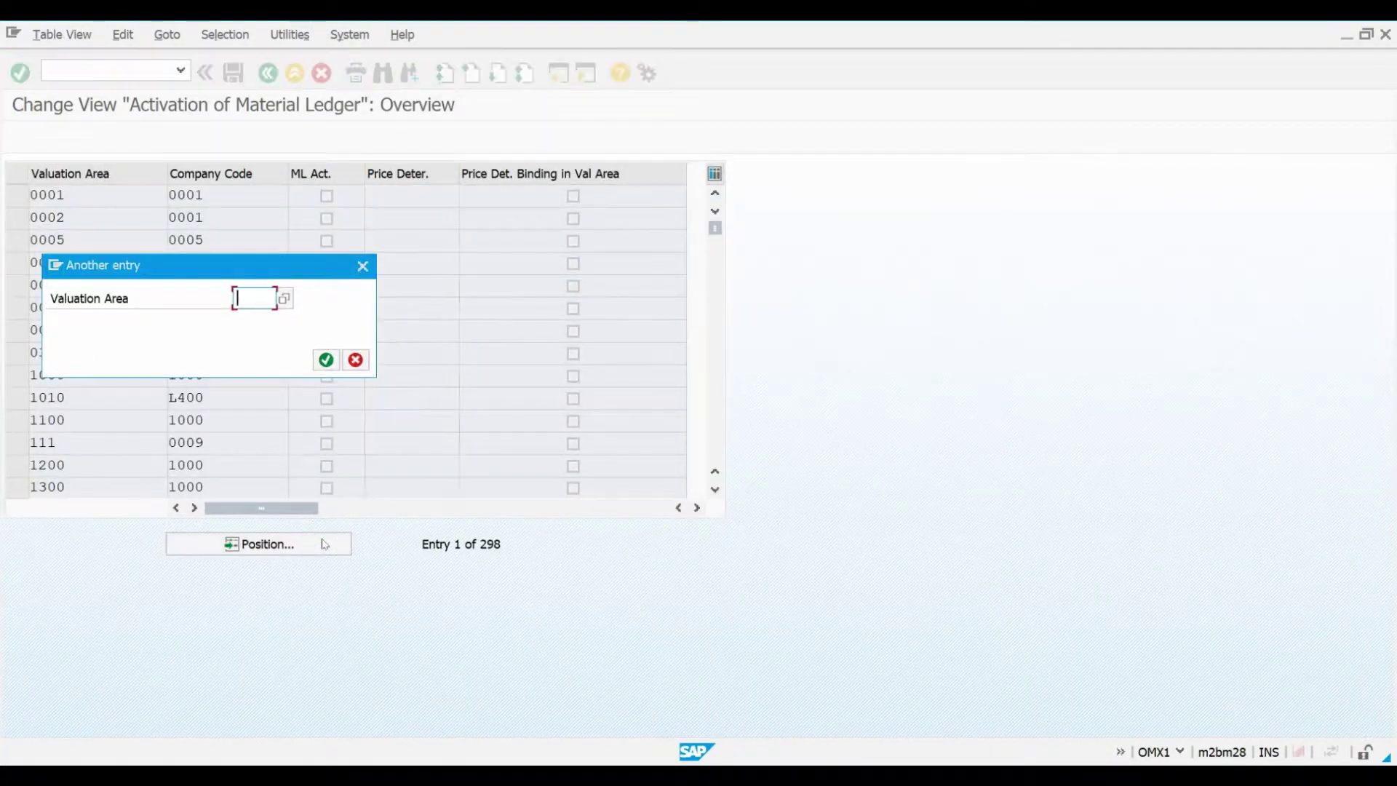
text(1010)
key(Return)
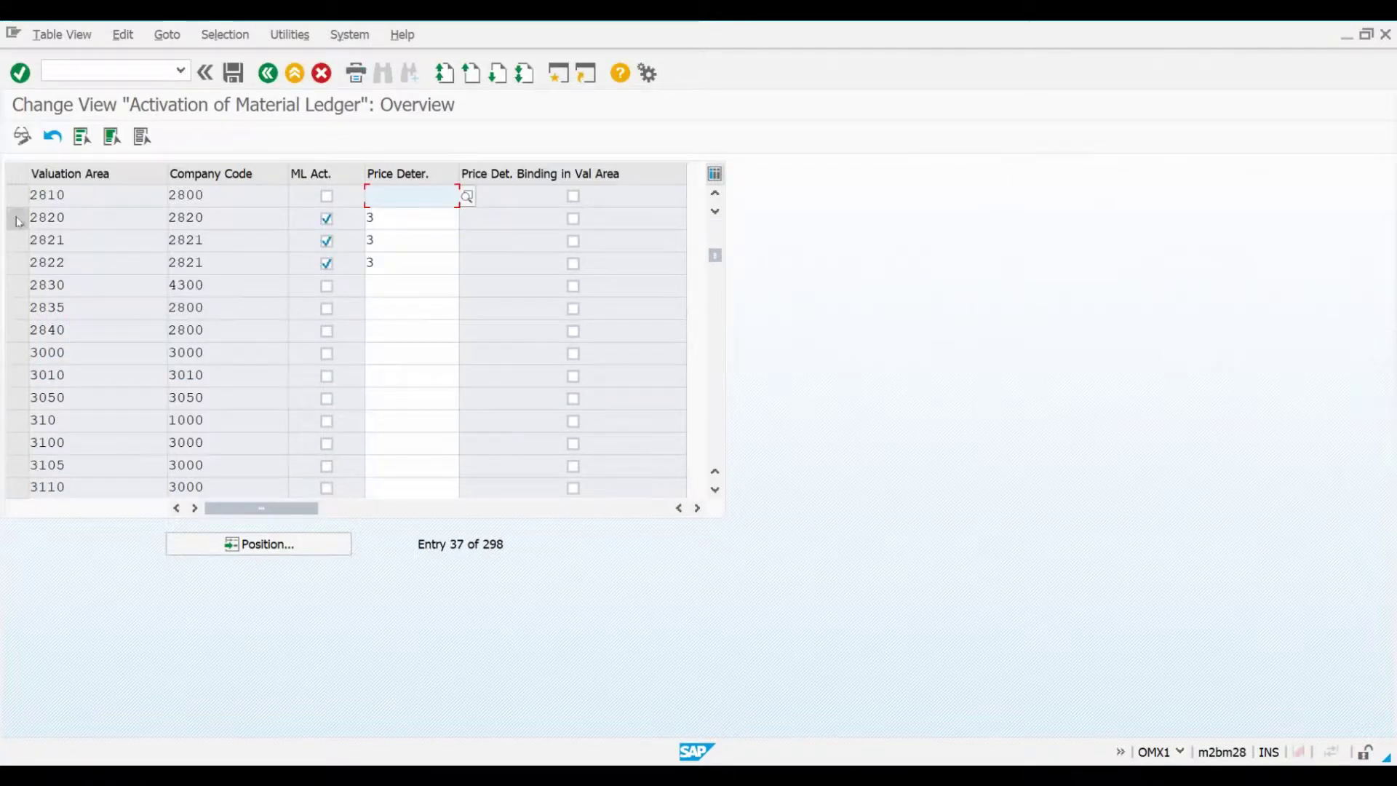
click(18, 218)
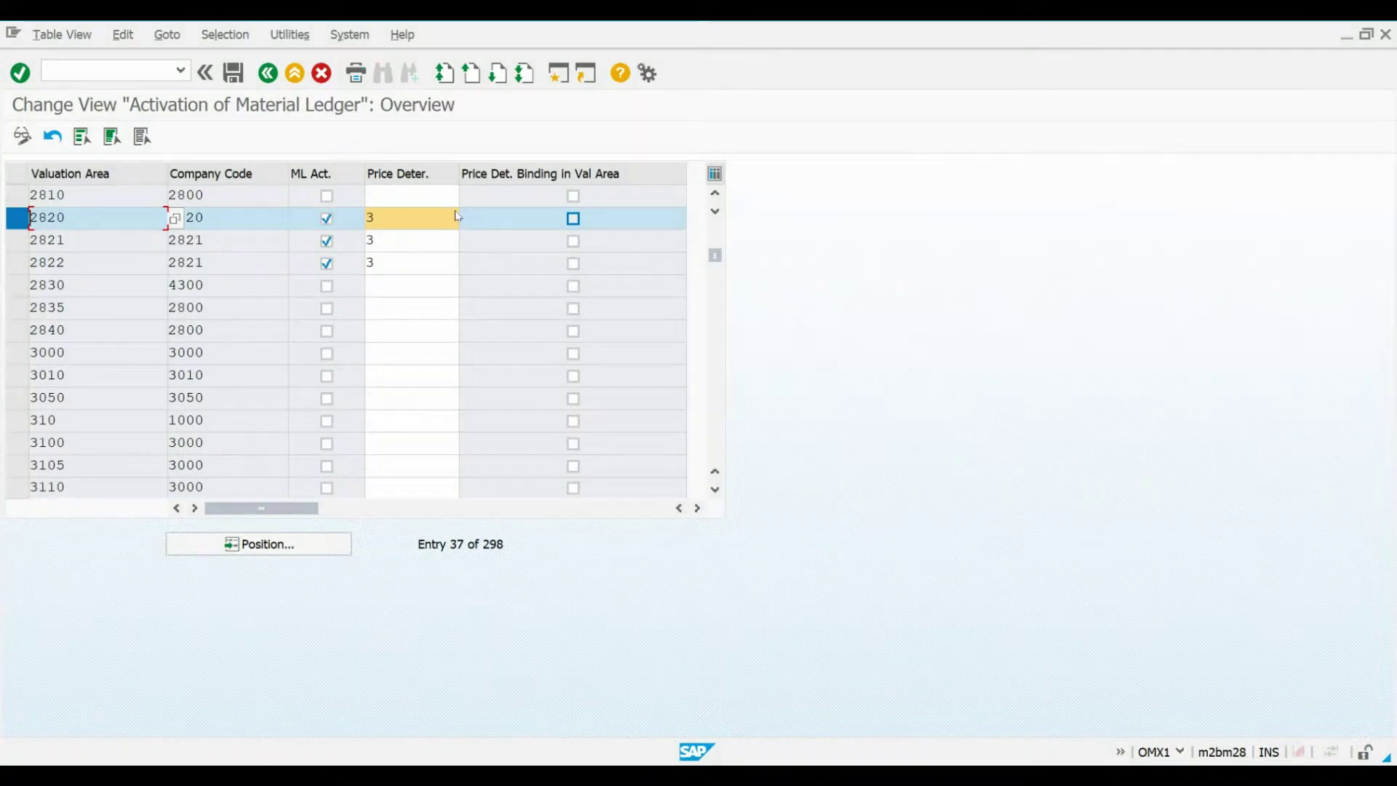
click(469, 217)
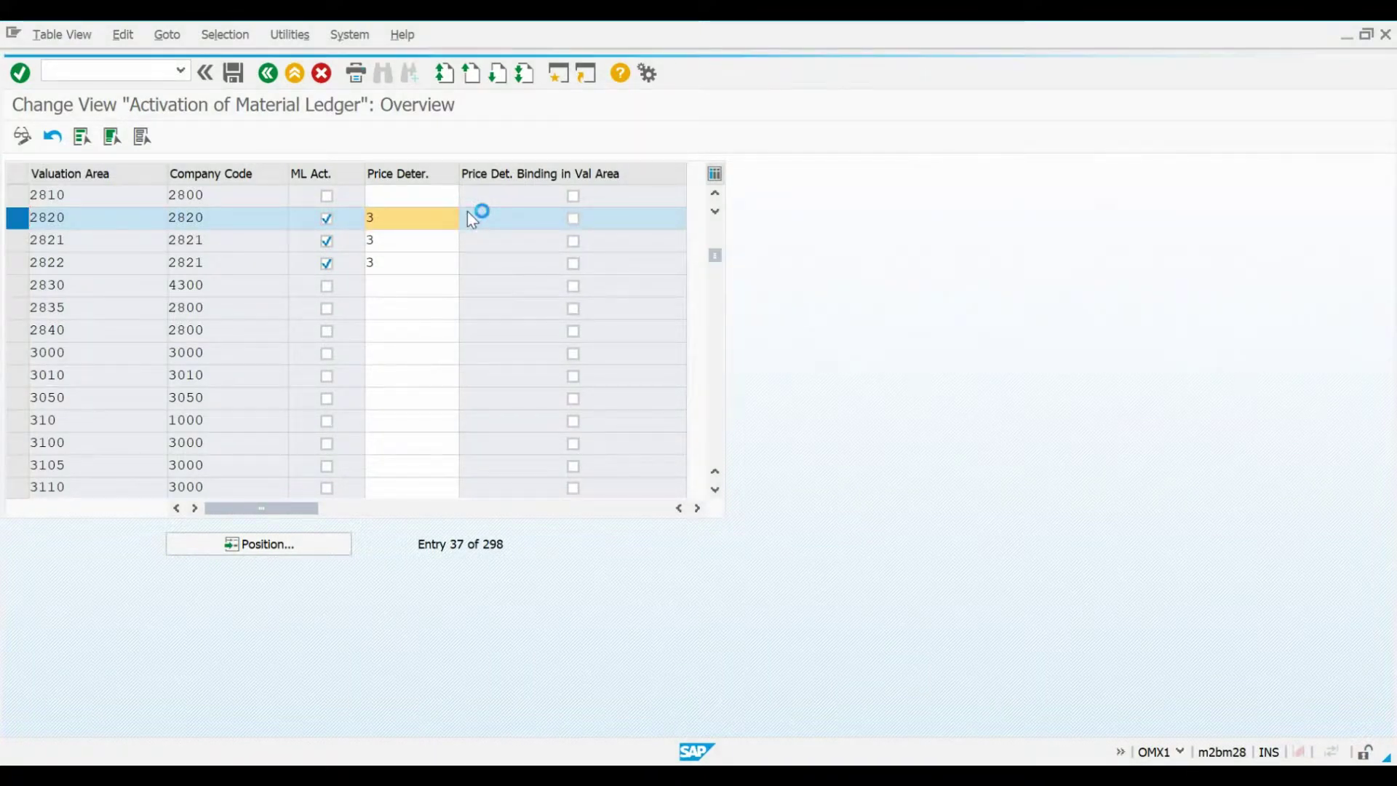
click(191, 252)
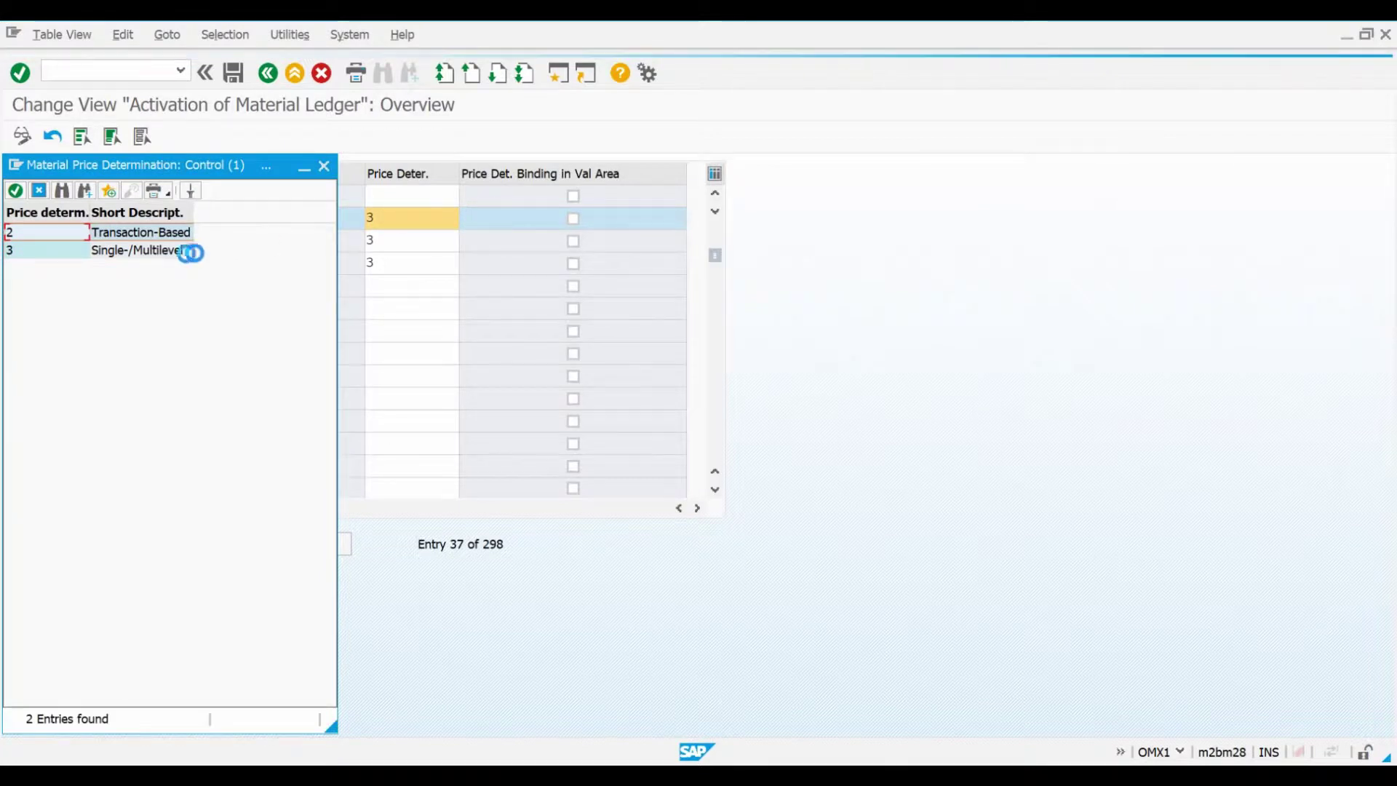
click(146, 251)
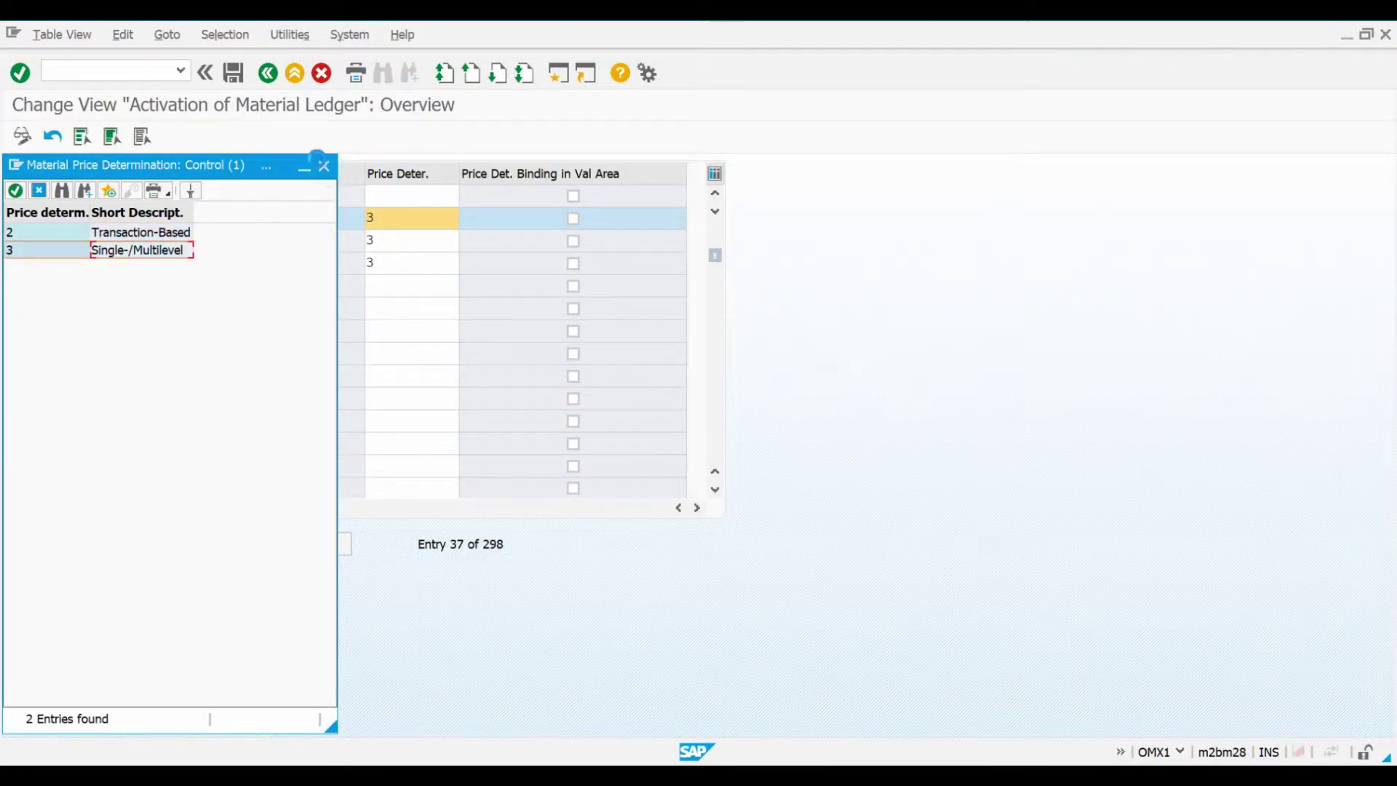
click(324, 166)
click(426, 211)
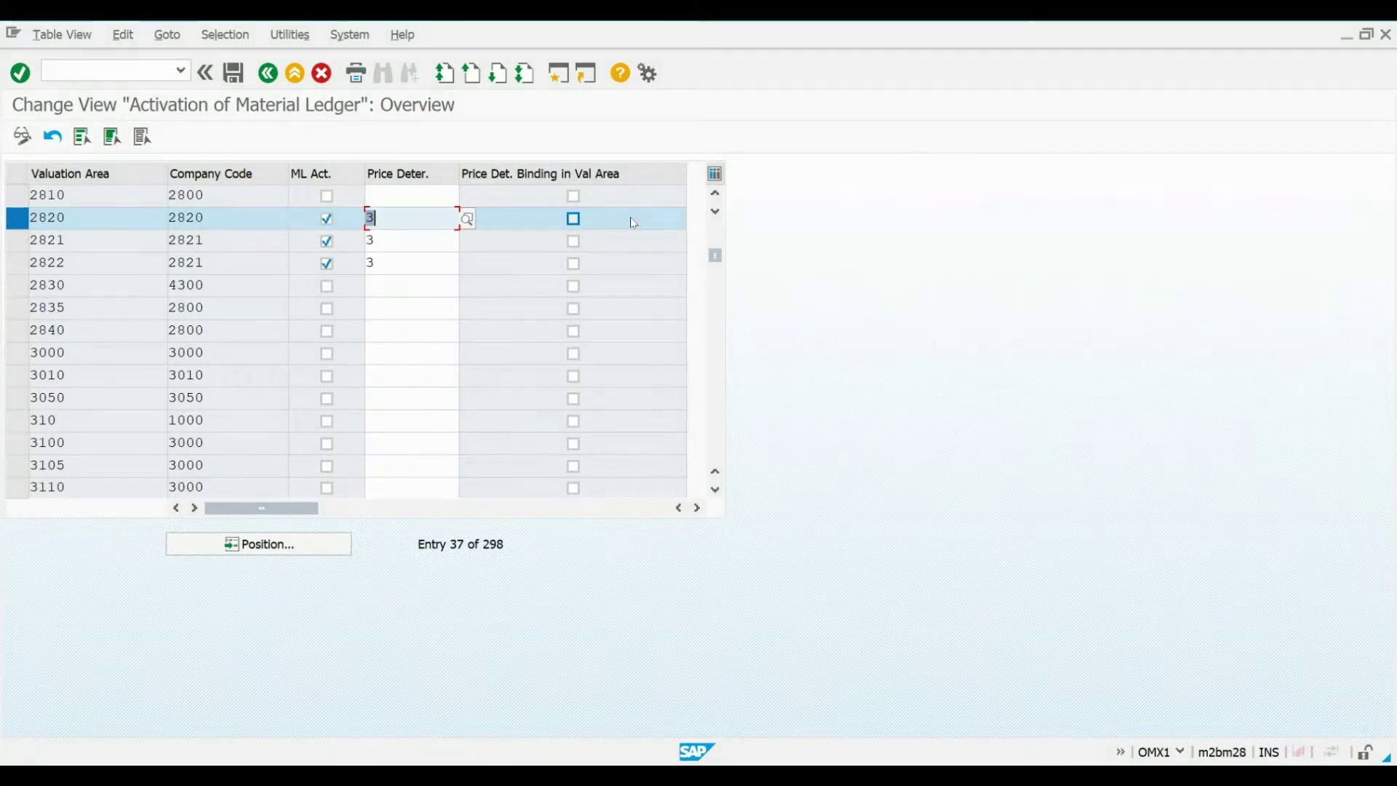
Show currency types 10, 31 and 32 of material ledger type 2821
click(269, 72)
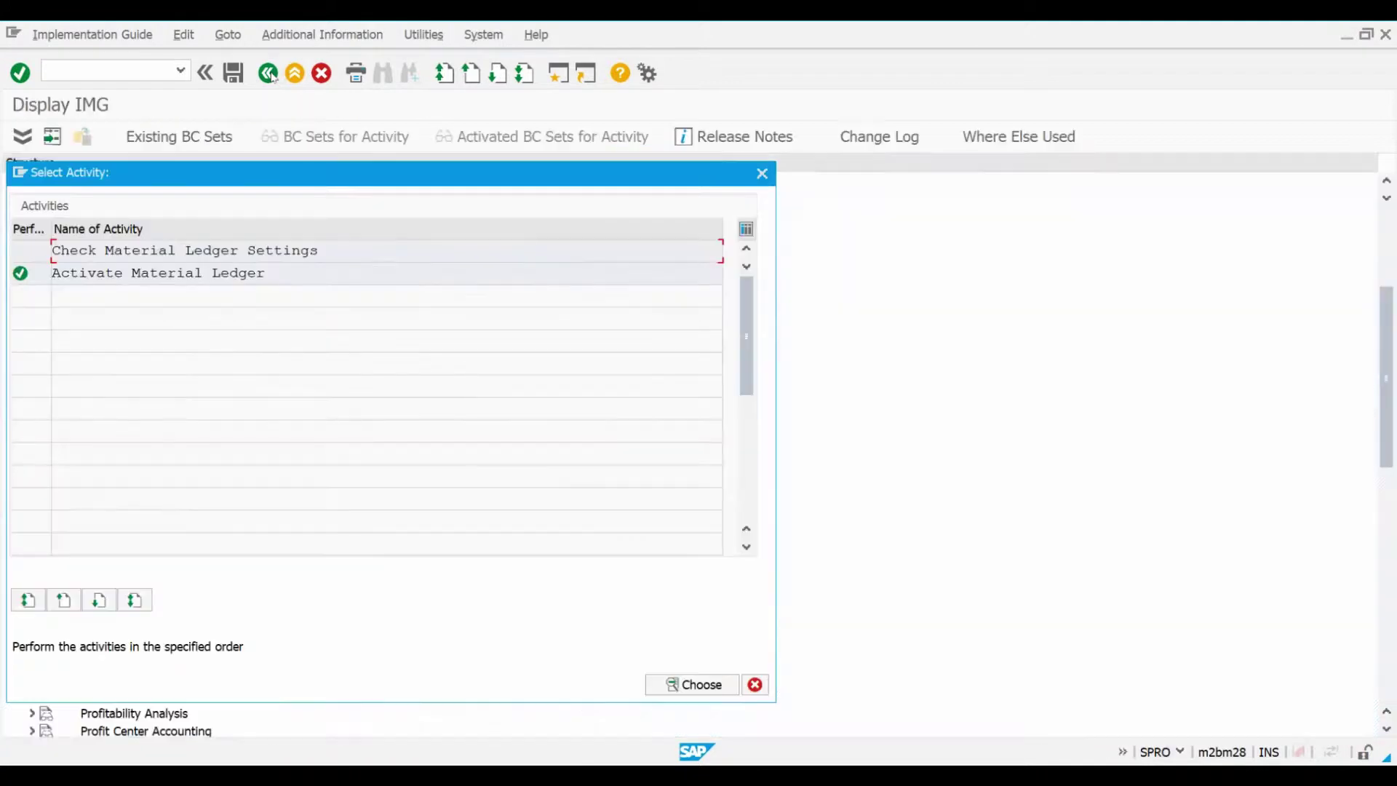
click(763, 174)
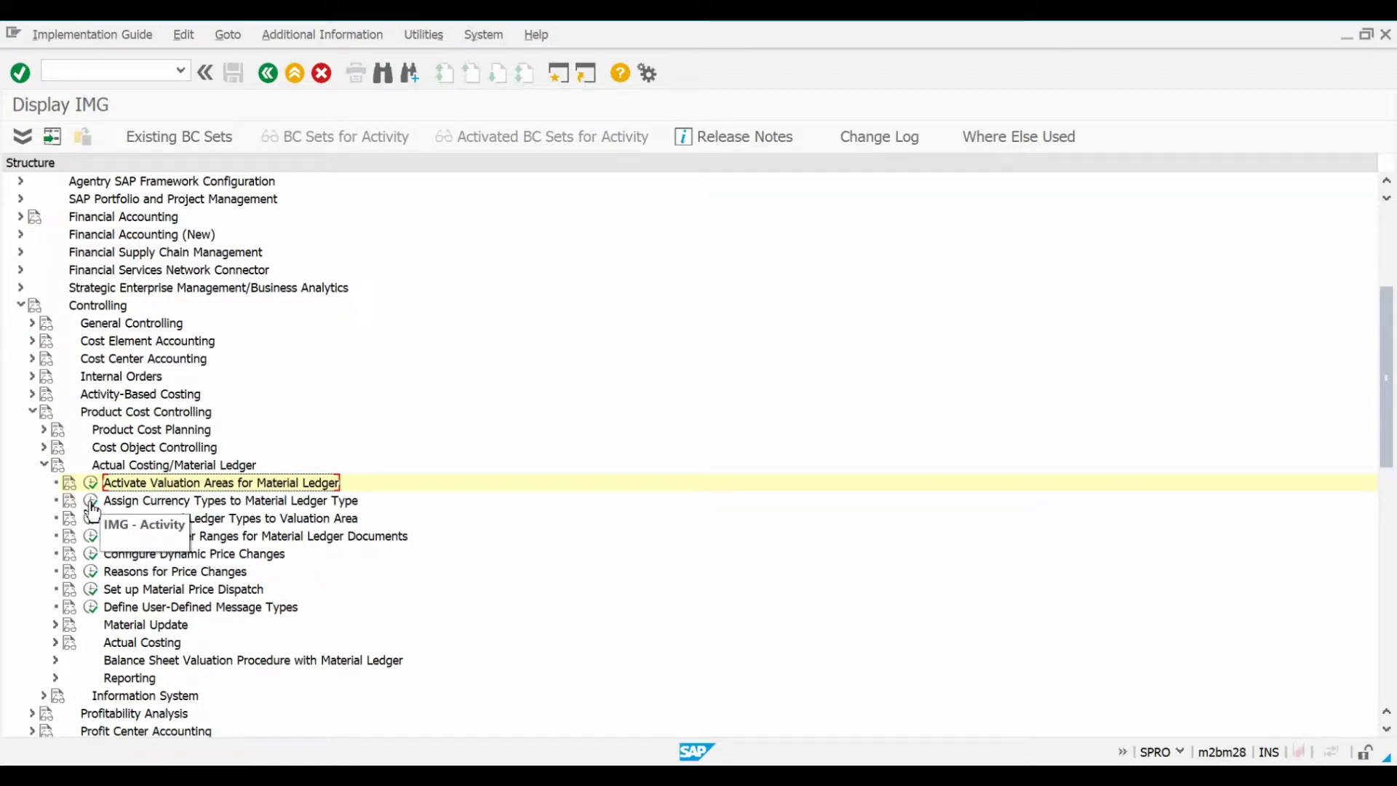
click(91, 502)
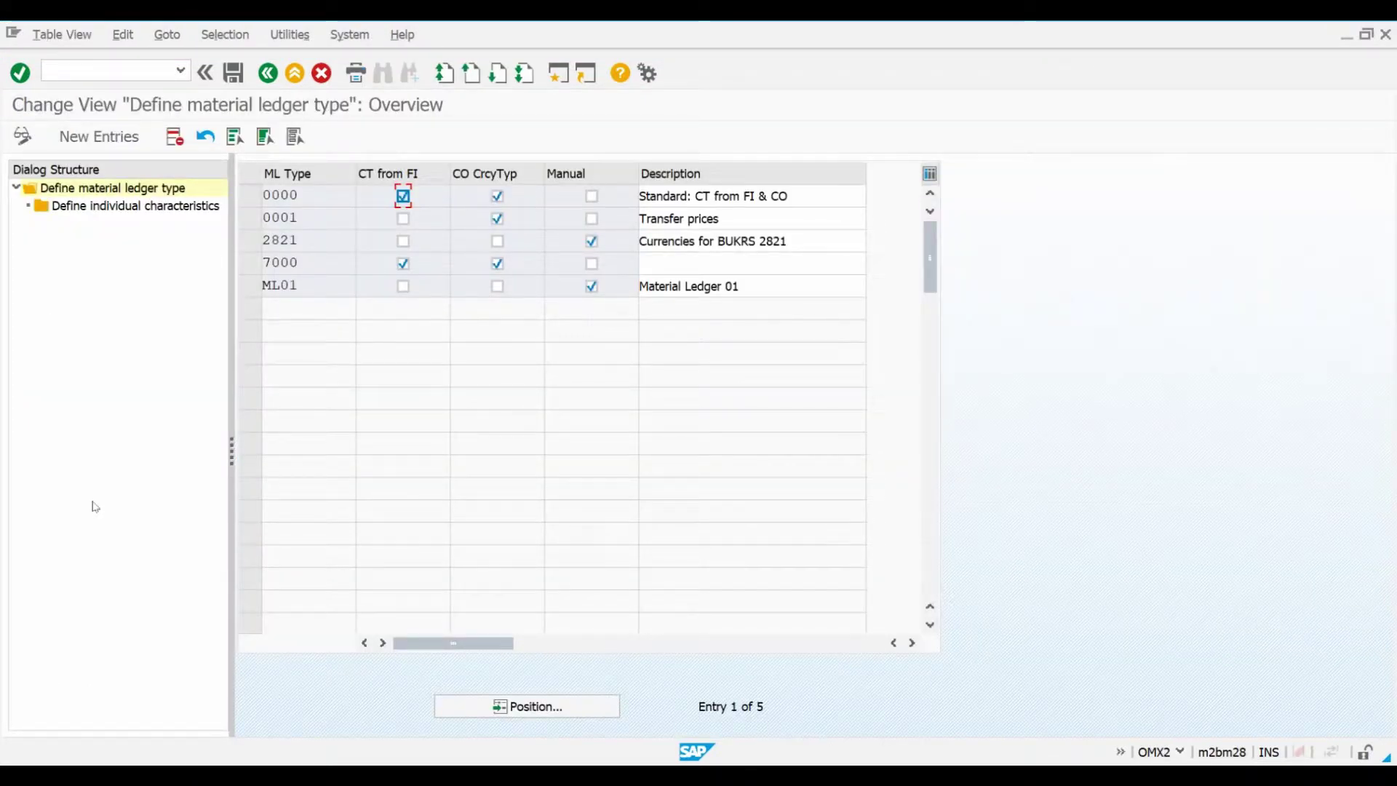
click(250, 240)
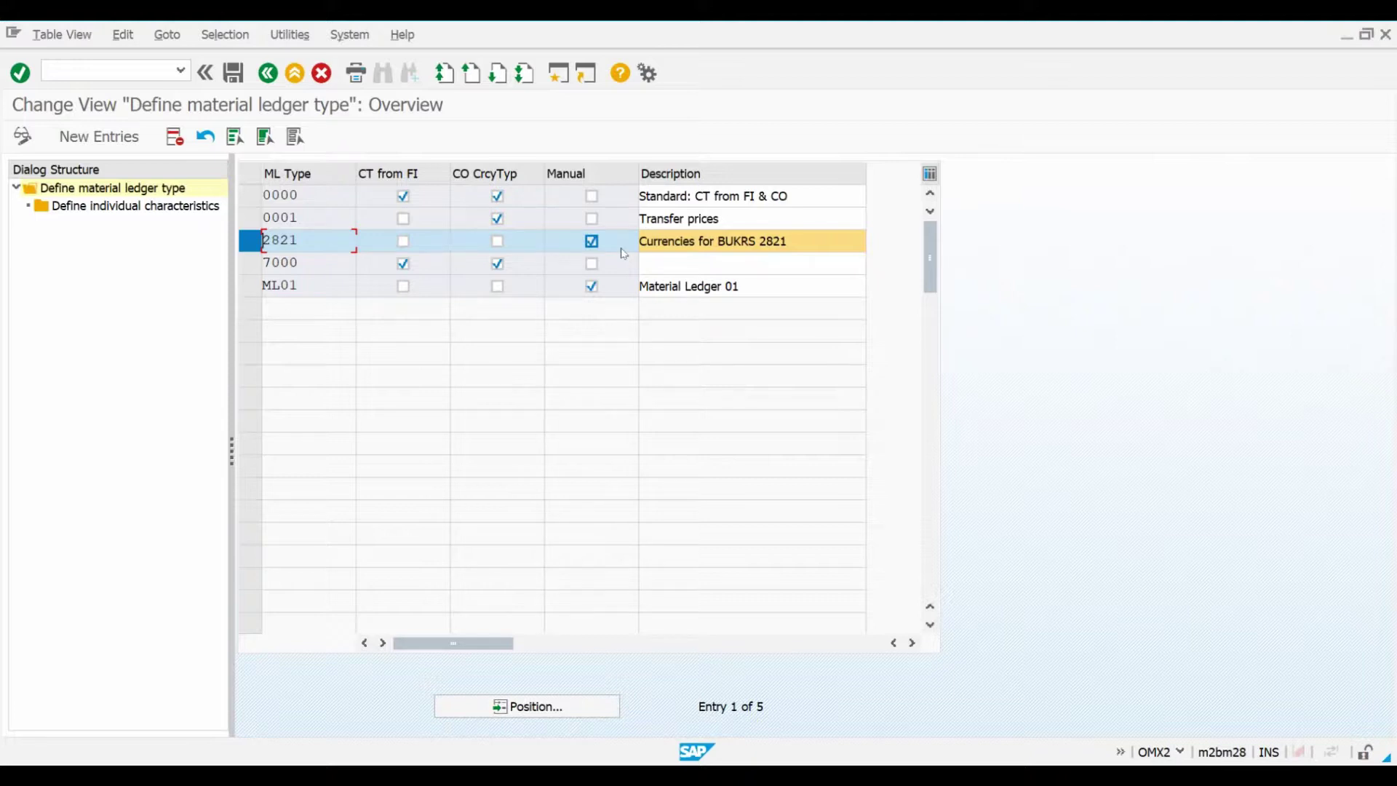
double_click(167, 207)
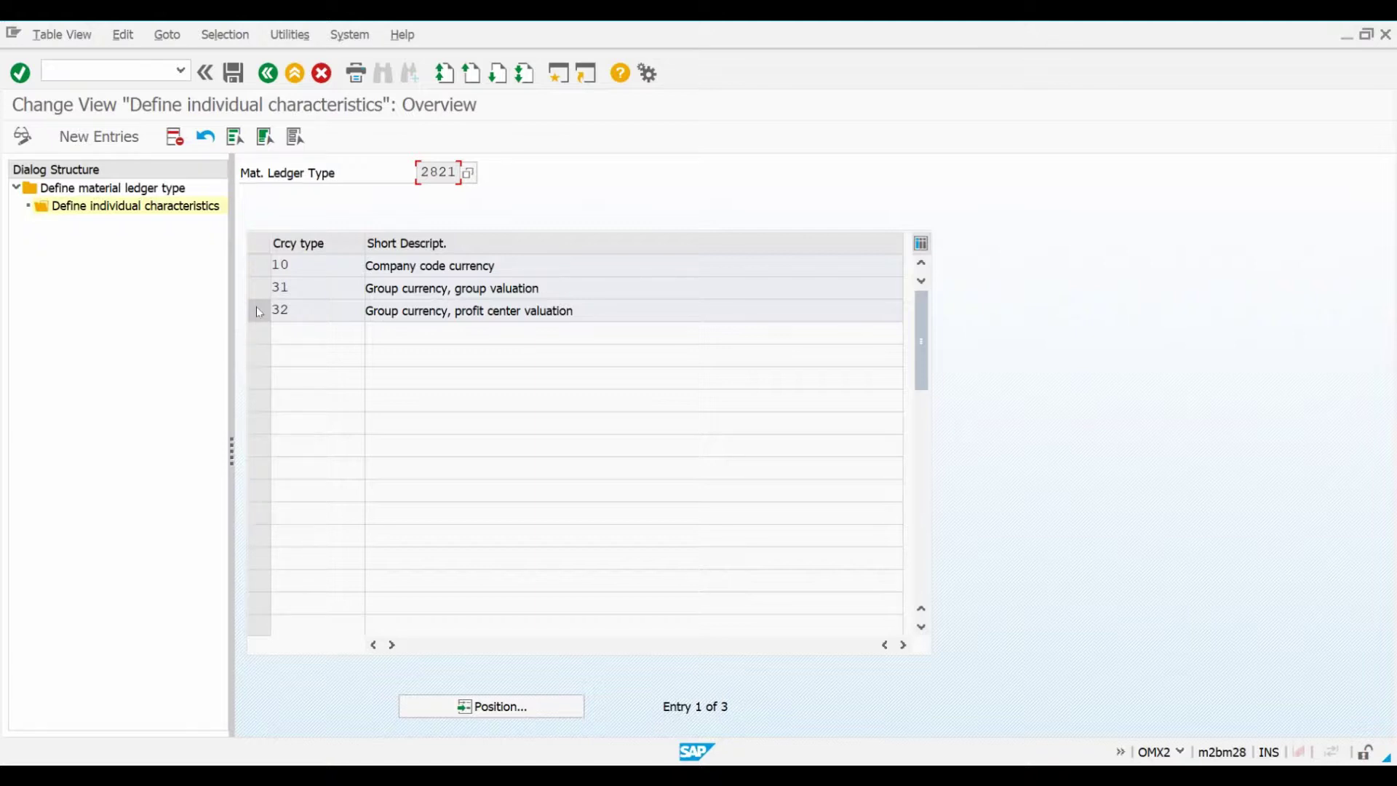
click(268, 74)
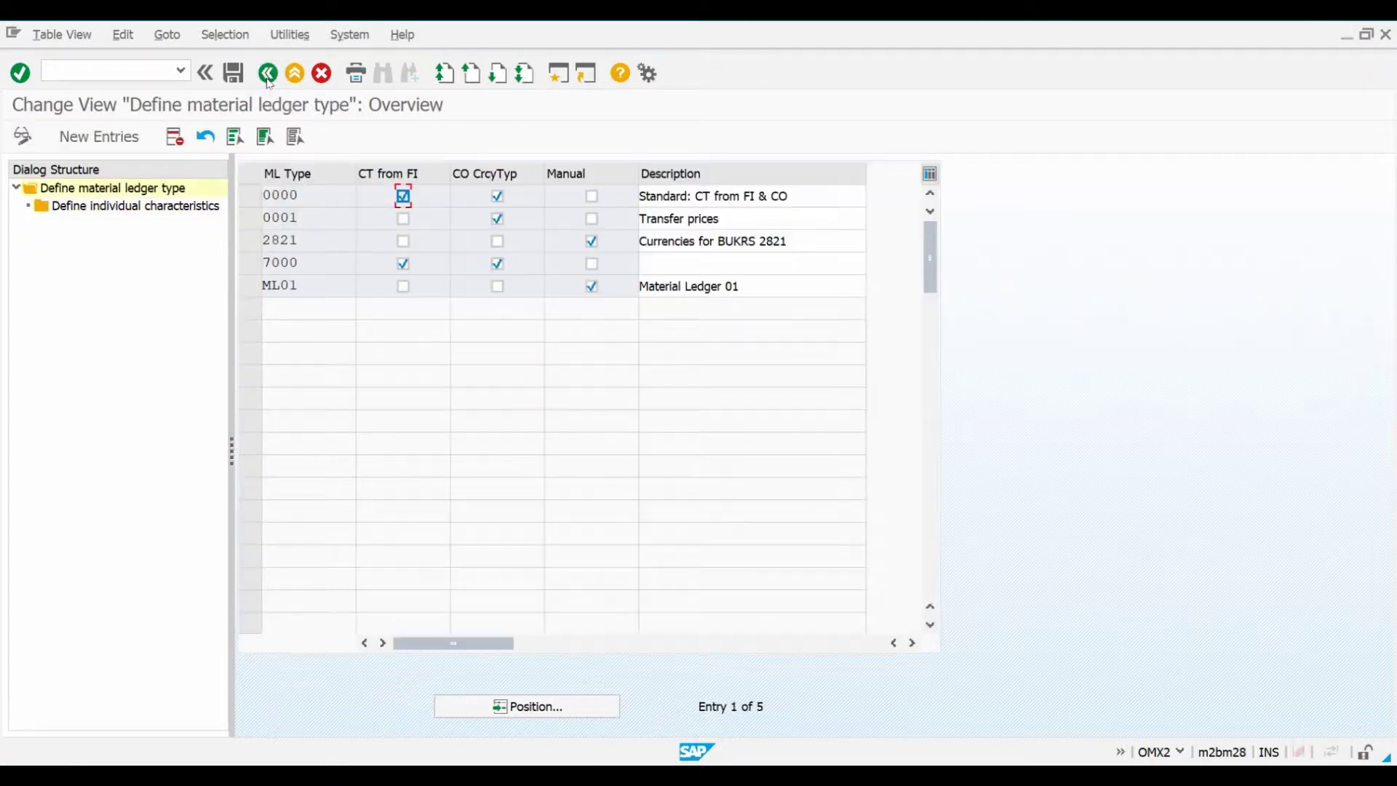
click(268, 74)
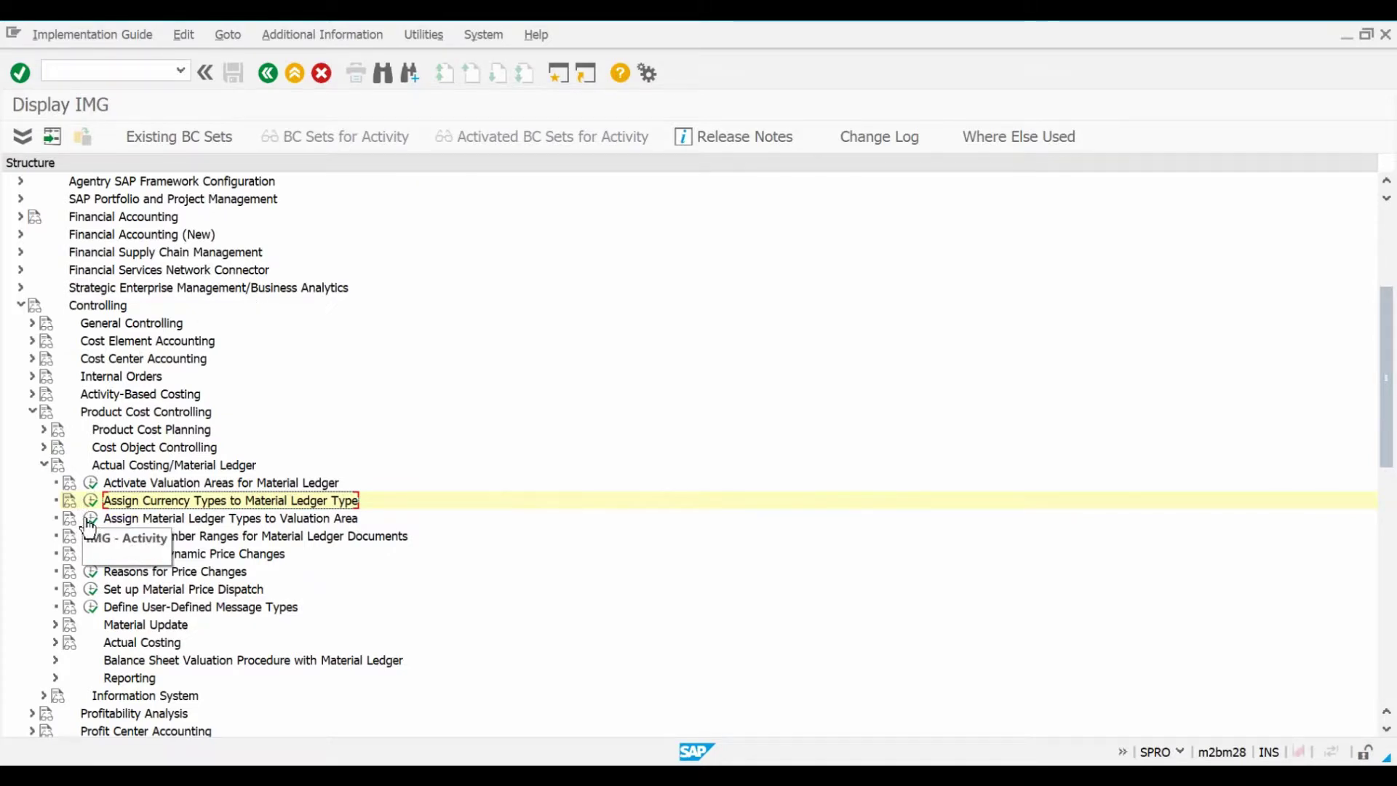
Confirm valuation areas 2820–2822 are assigned material ledger type 2821, then return to the guide
click(90, 519)
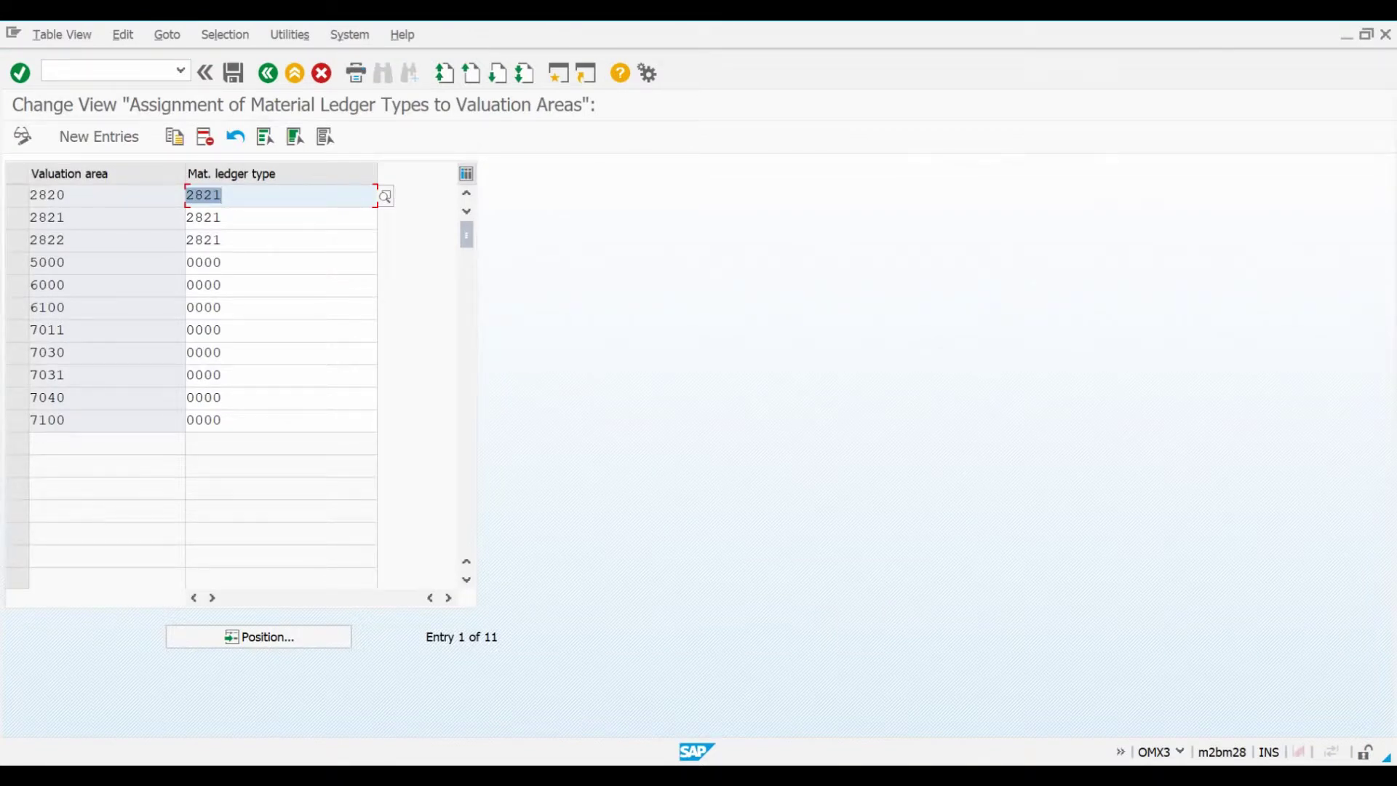
click(26, 195)
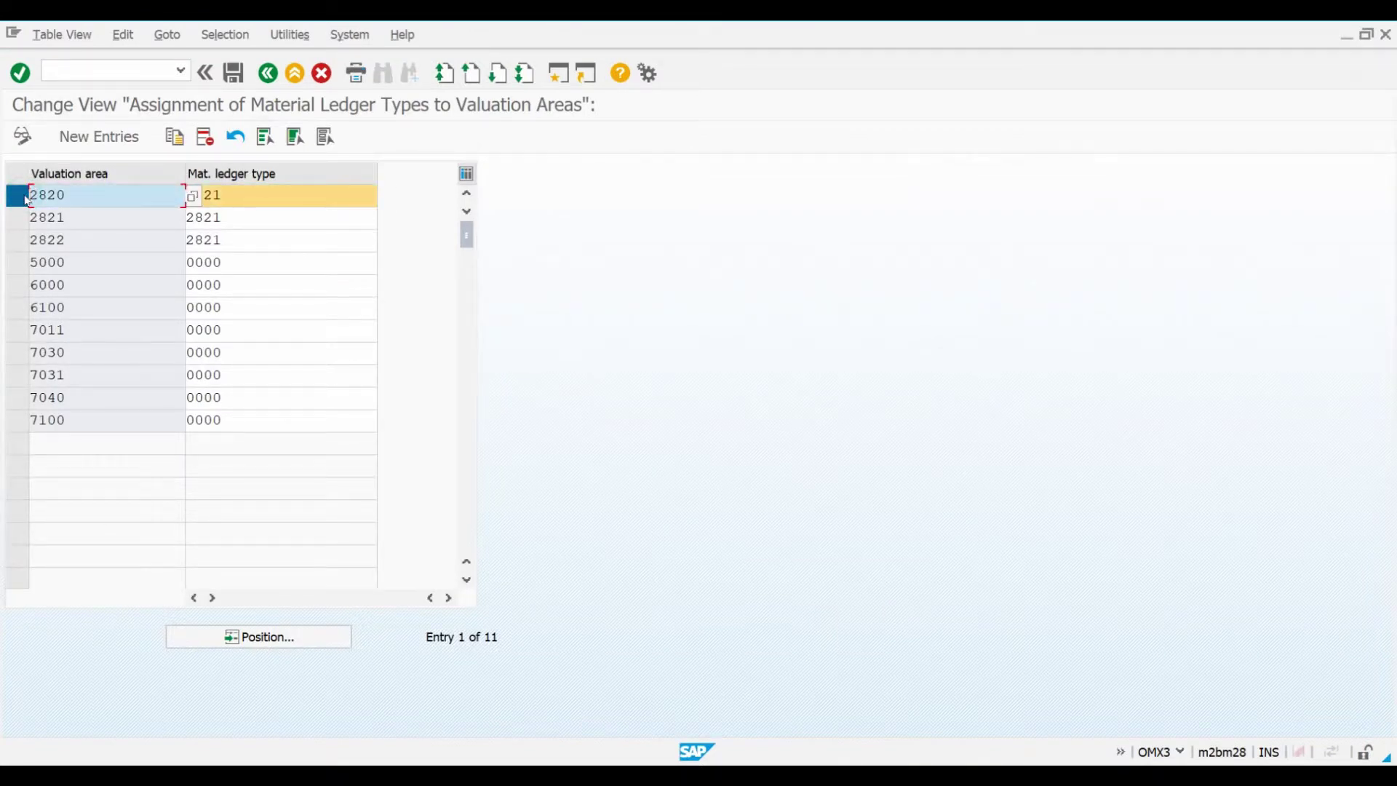
click(296, 194)
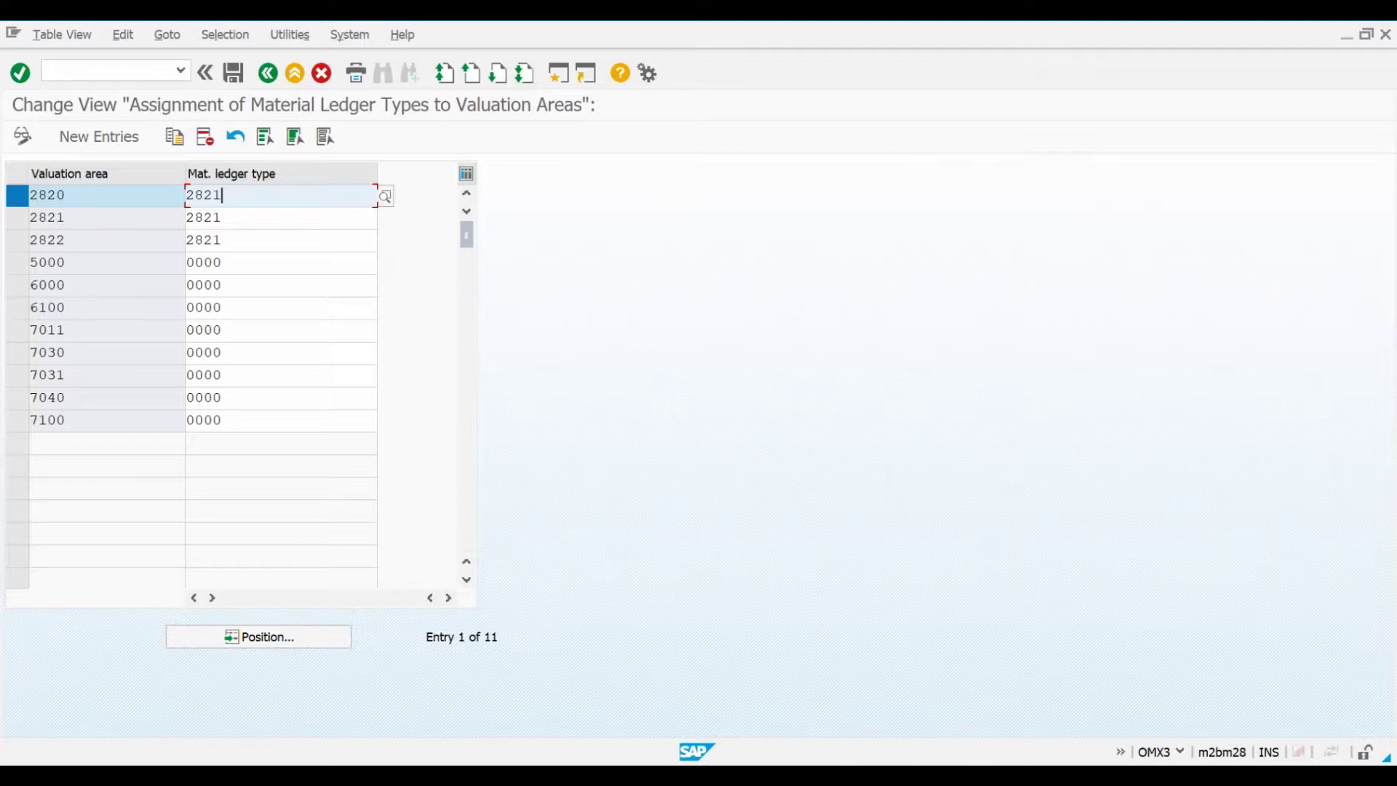
click(268, 73)
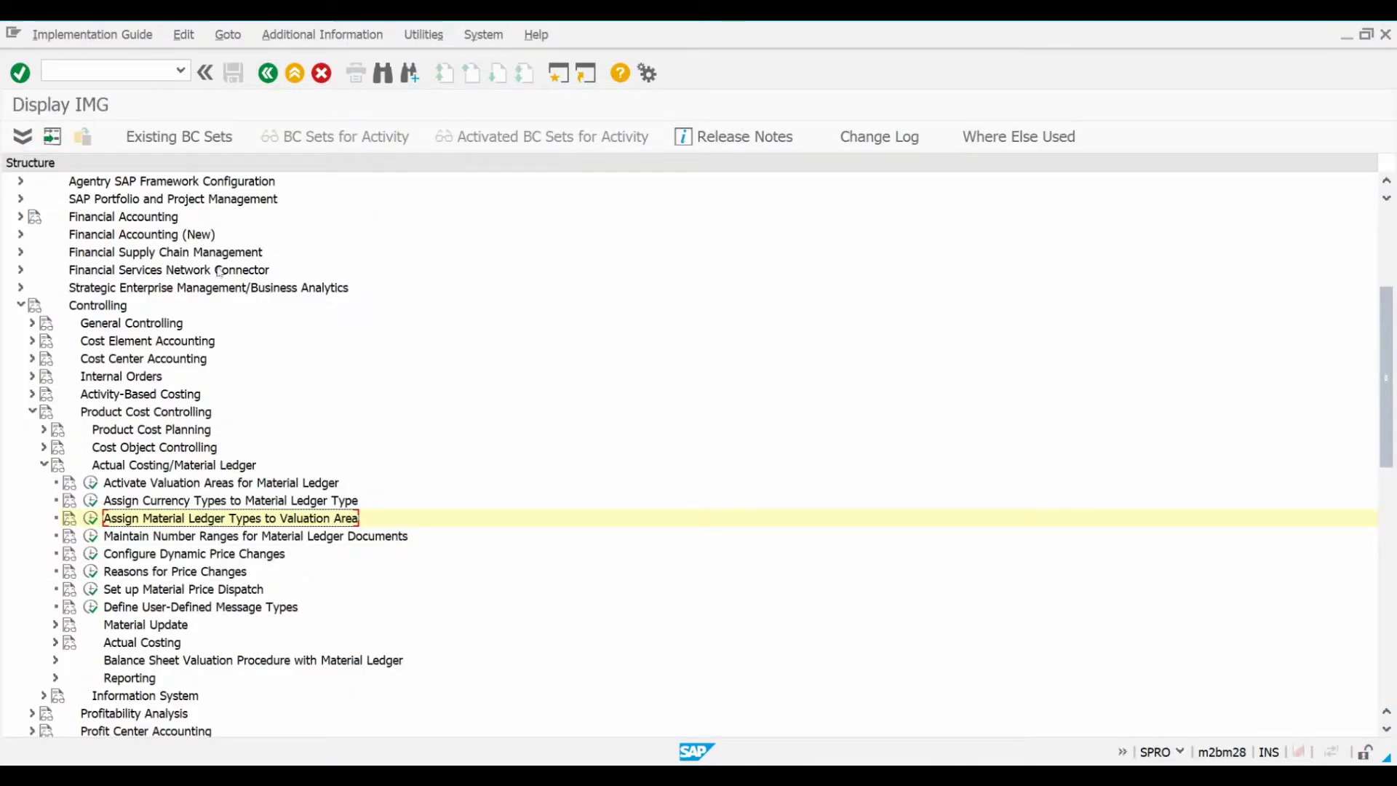
Run the activation check under General Controlling > Multiple Valuation Approaches/Transfer Prices > Activation
click(33, 323)
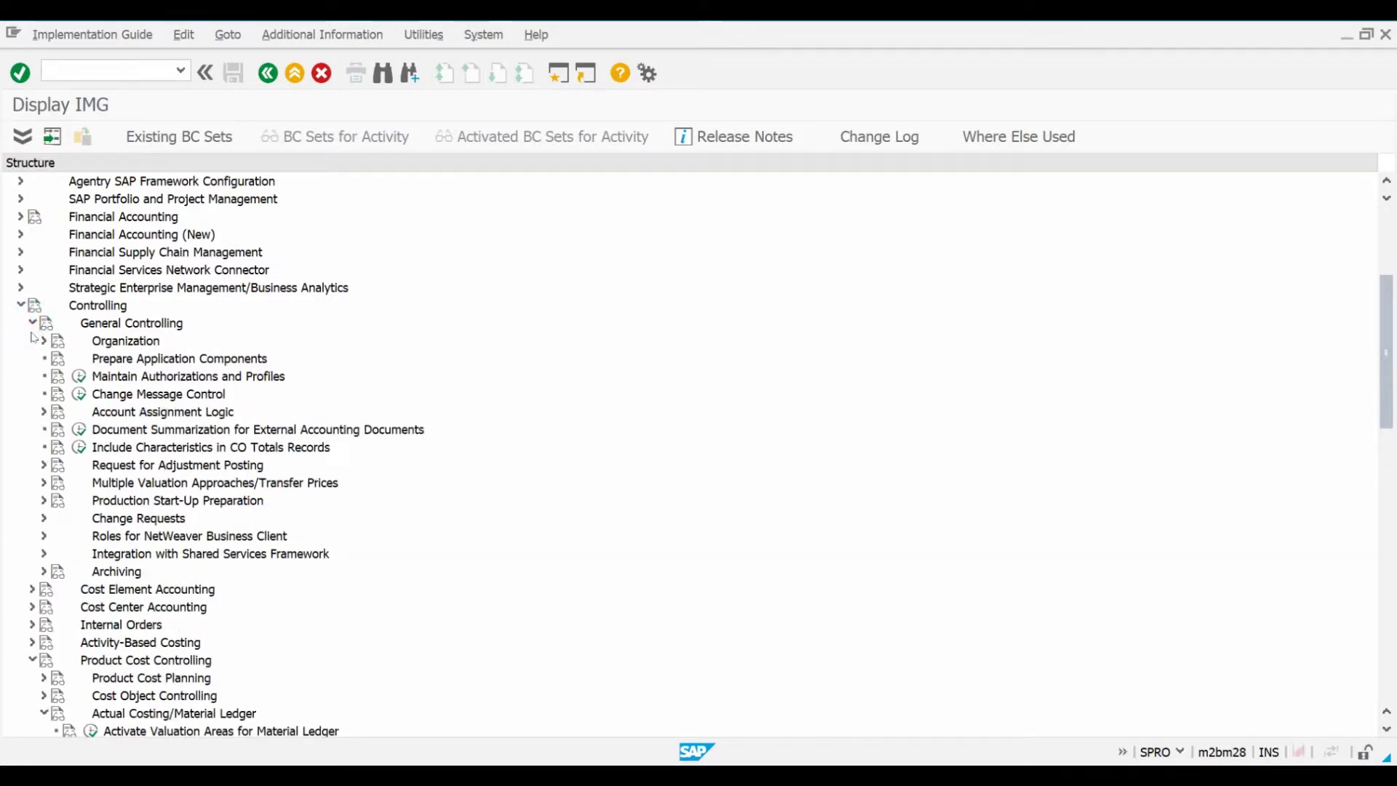
click(44, 483)
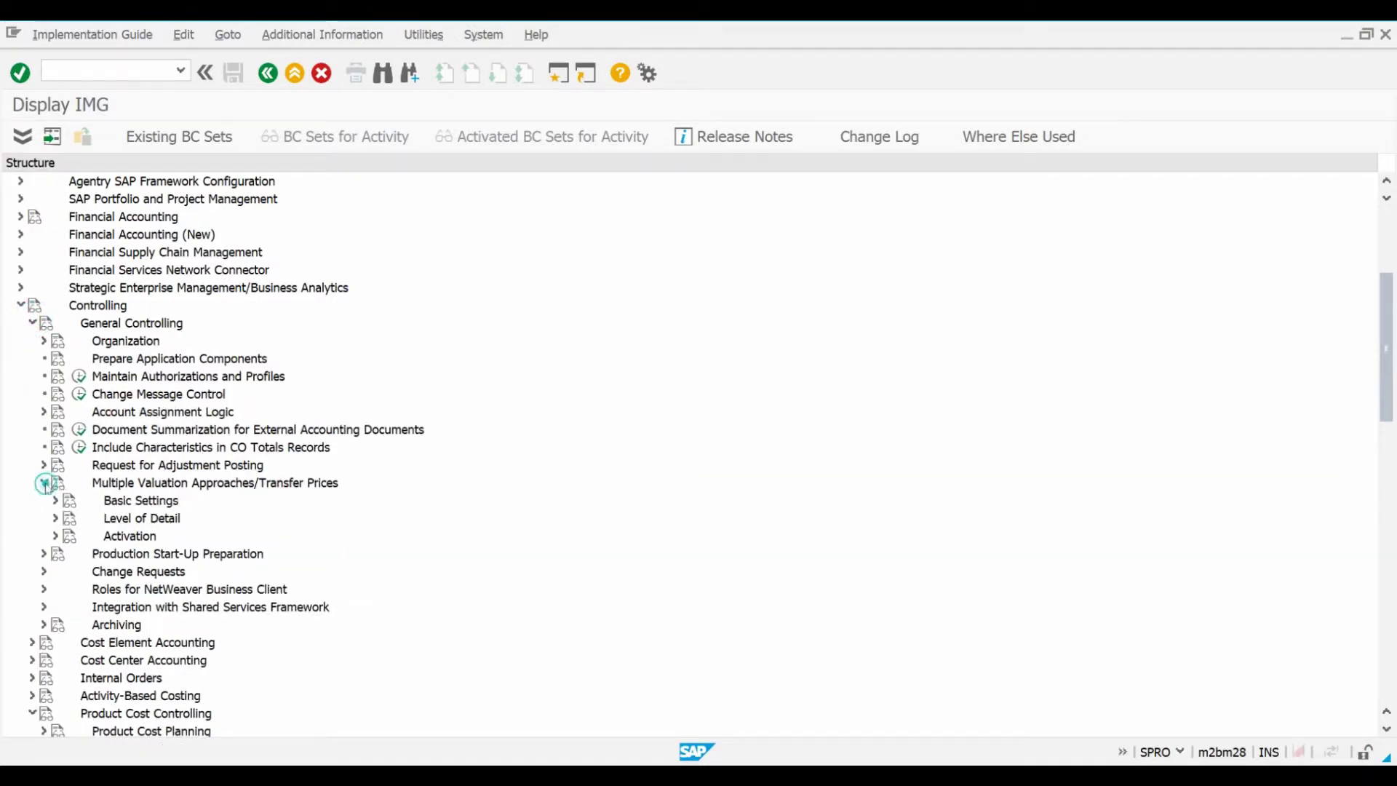
click(56, 535)
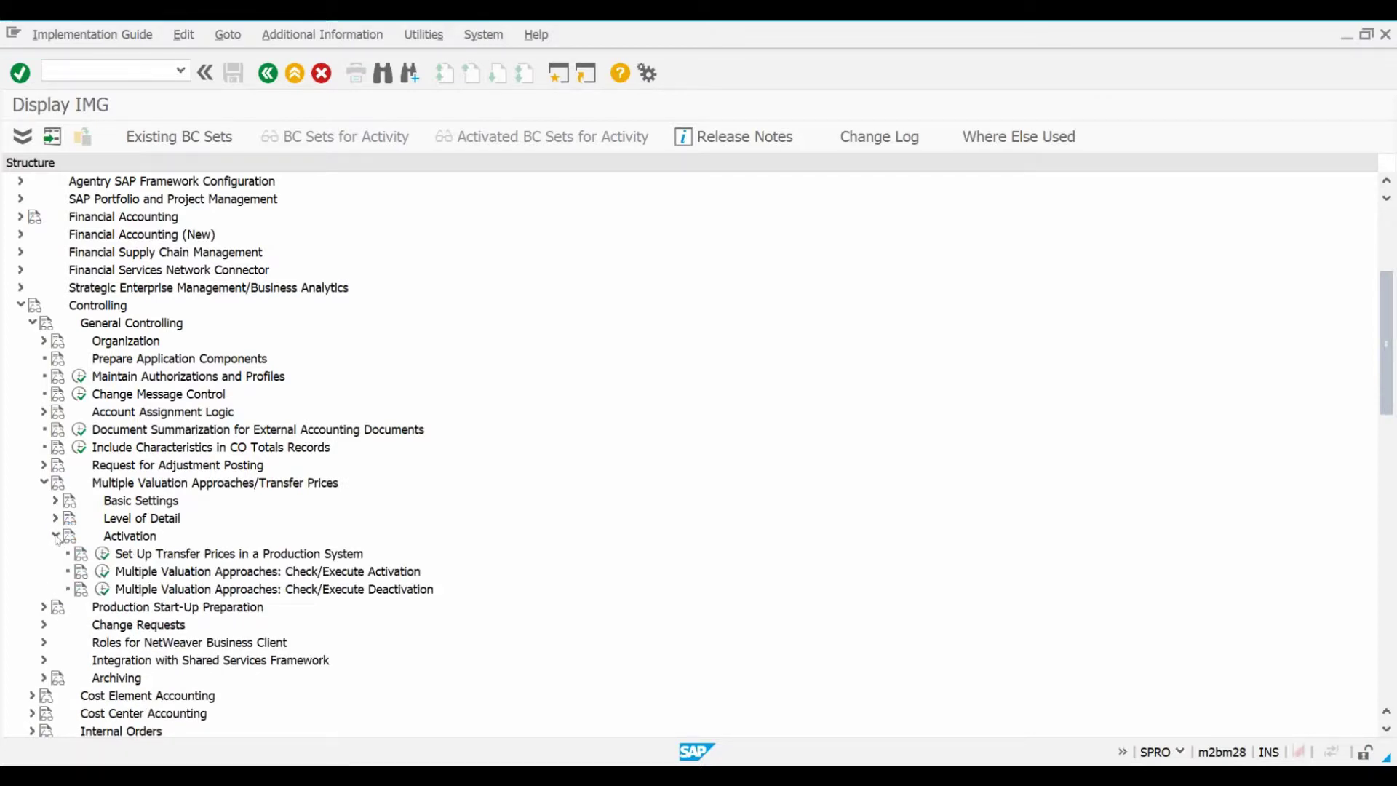
click(104, 573)
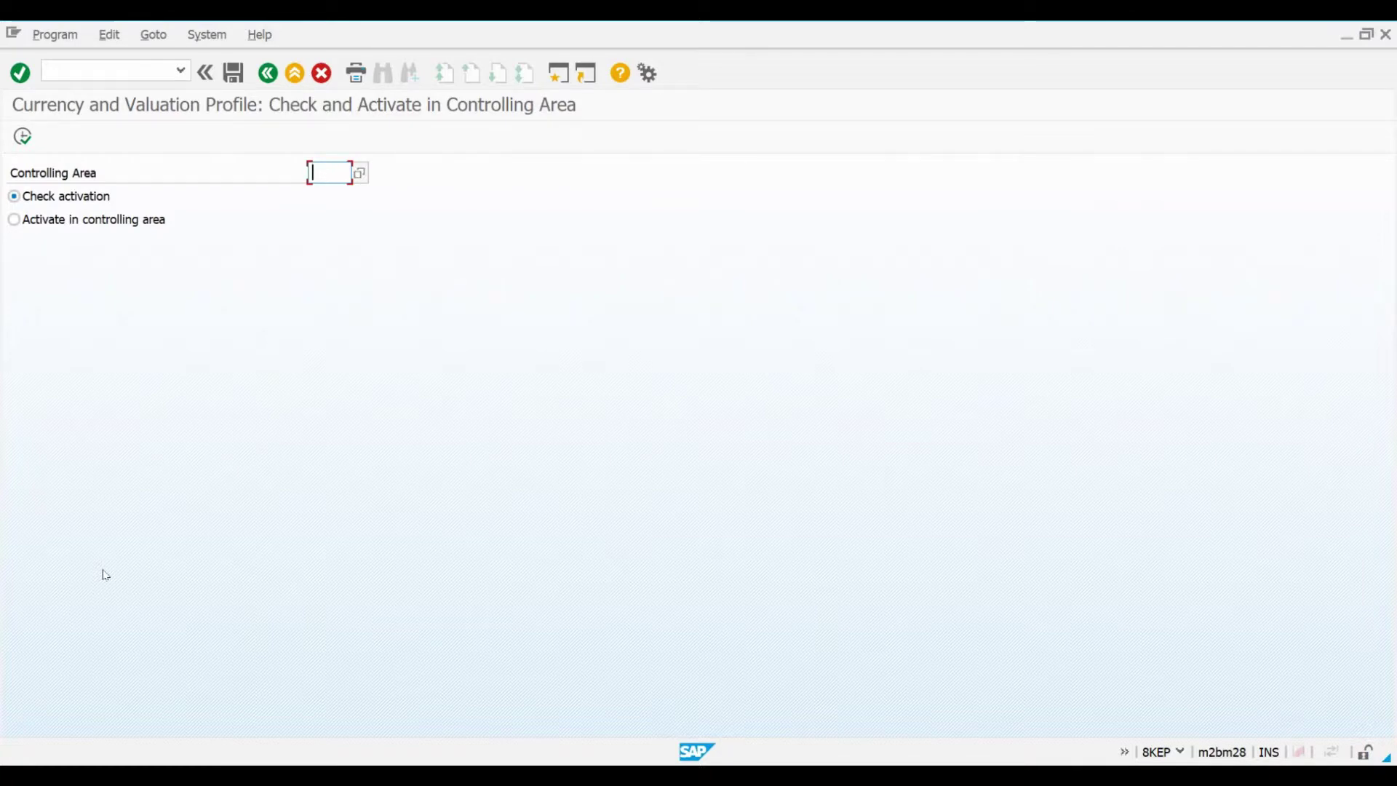
Run the activation check for controlling area 2801, confirming profile ID01 is already active
text(2801)
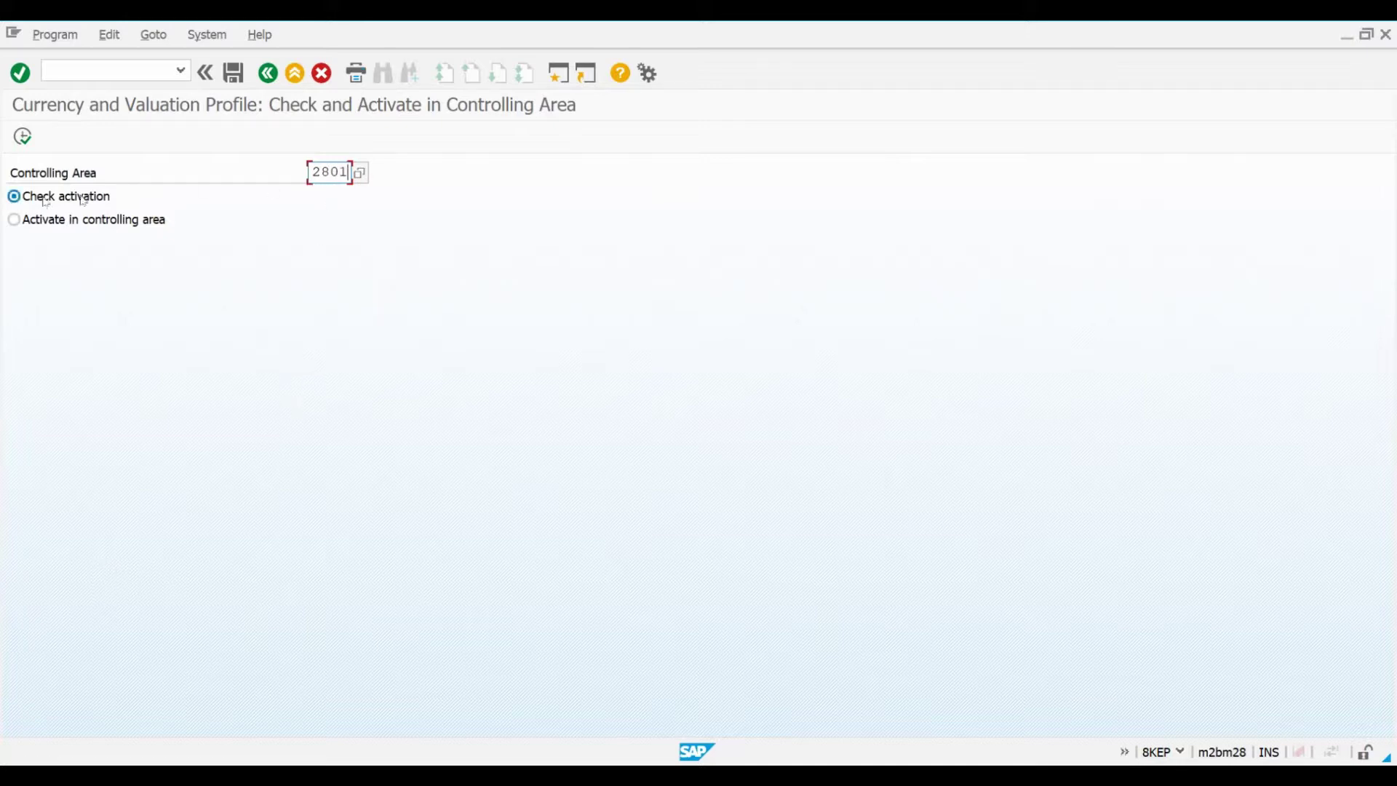
click(23, 137)
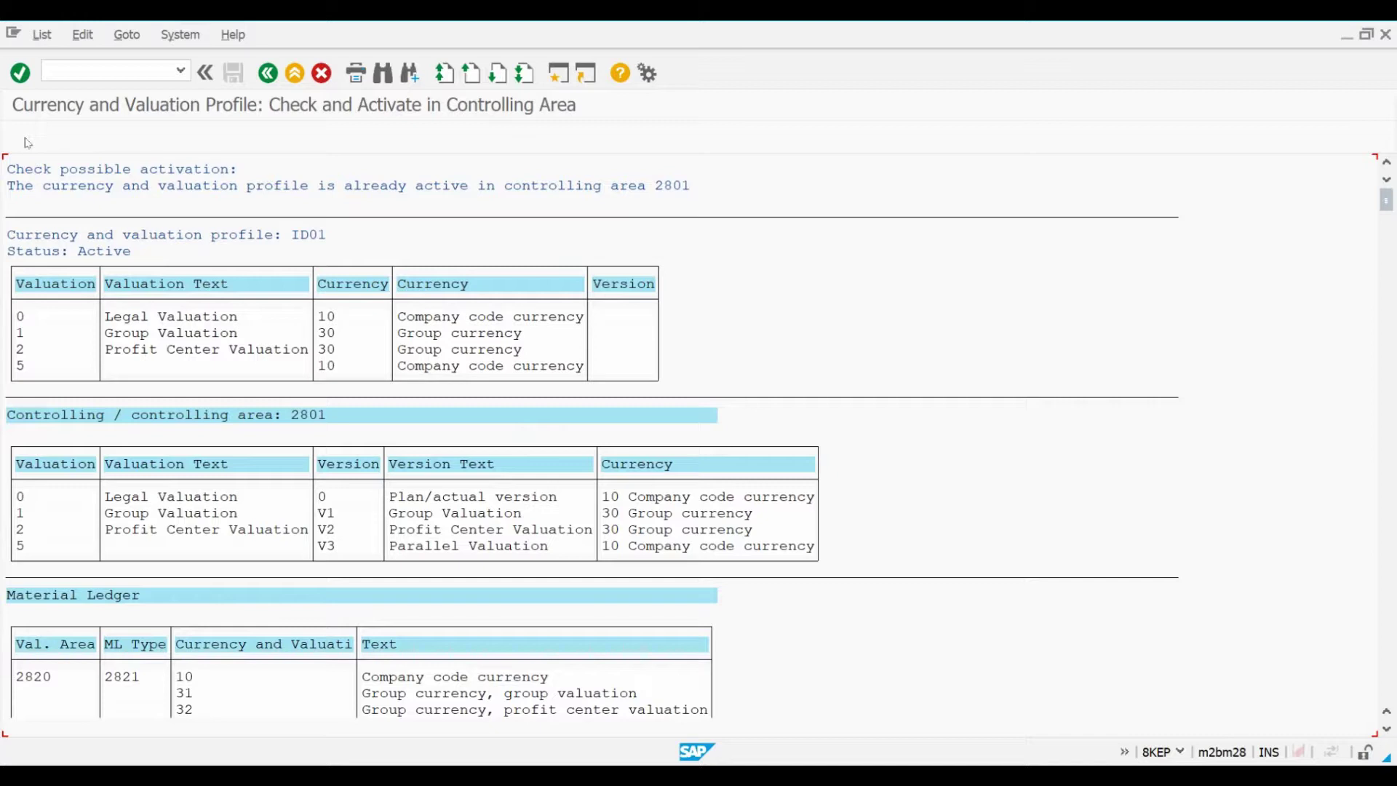
click(1391, 433)
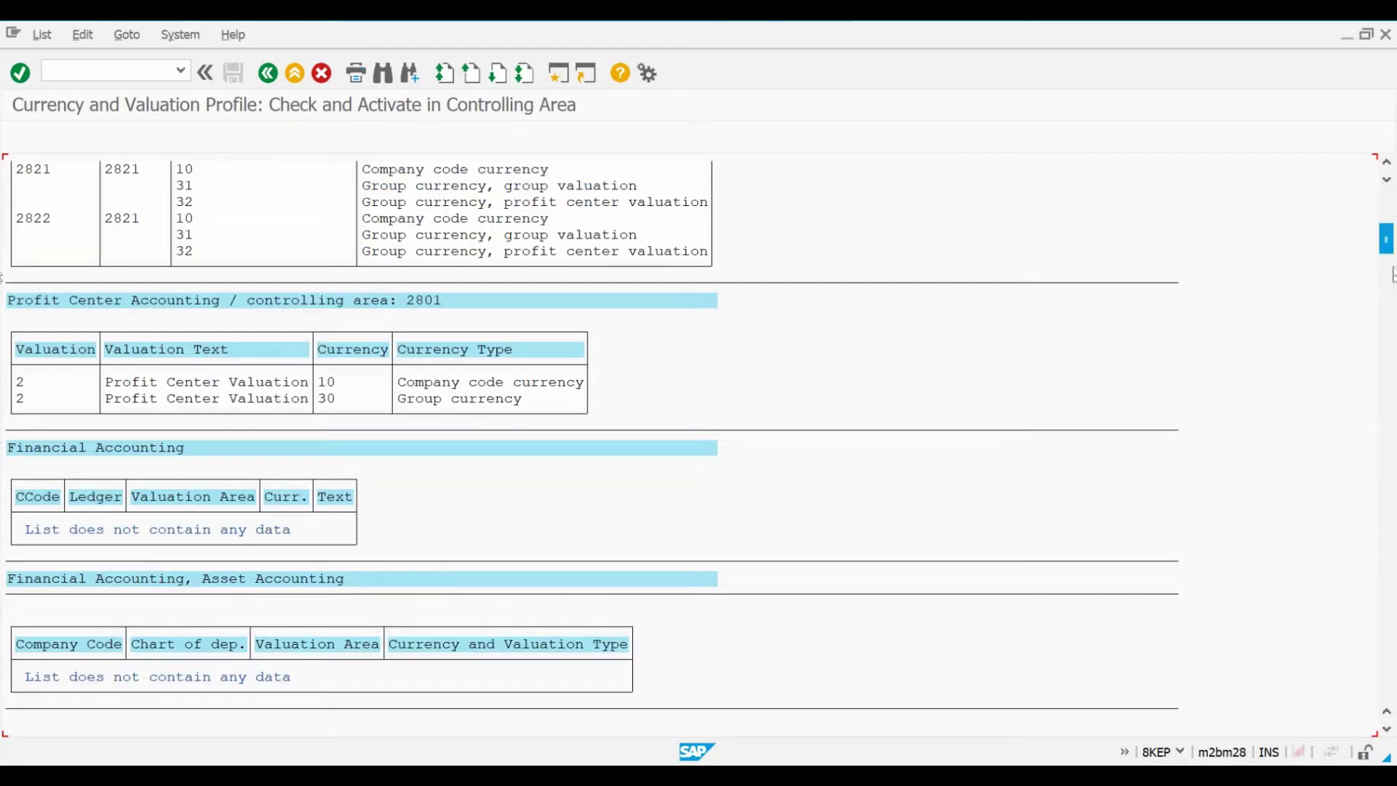
click(1388, 197)
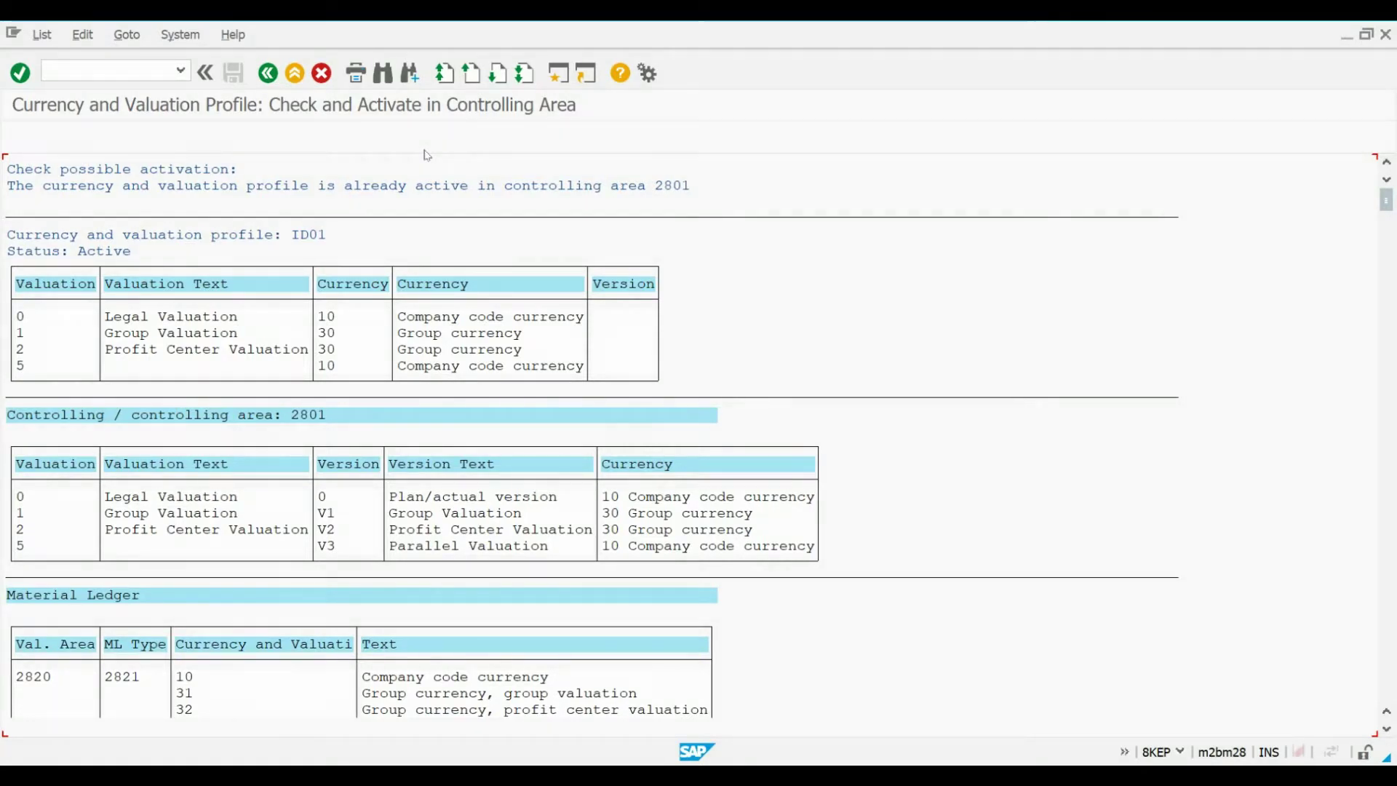
click(268, 74)
Open Material ledger doc. number range maintenance with transaction OMX4
click(268, 74)
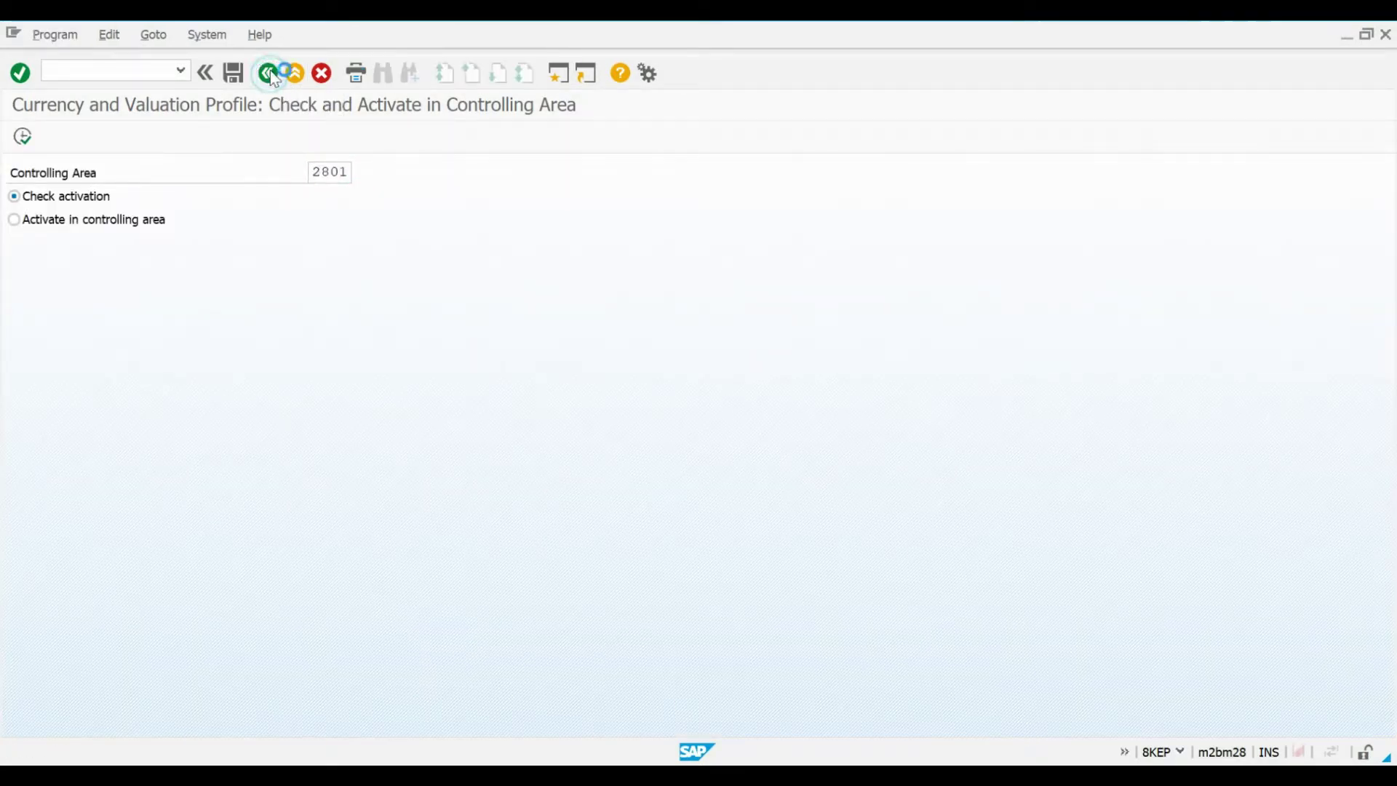
click(268, 73)
text(omx4)
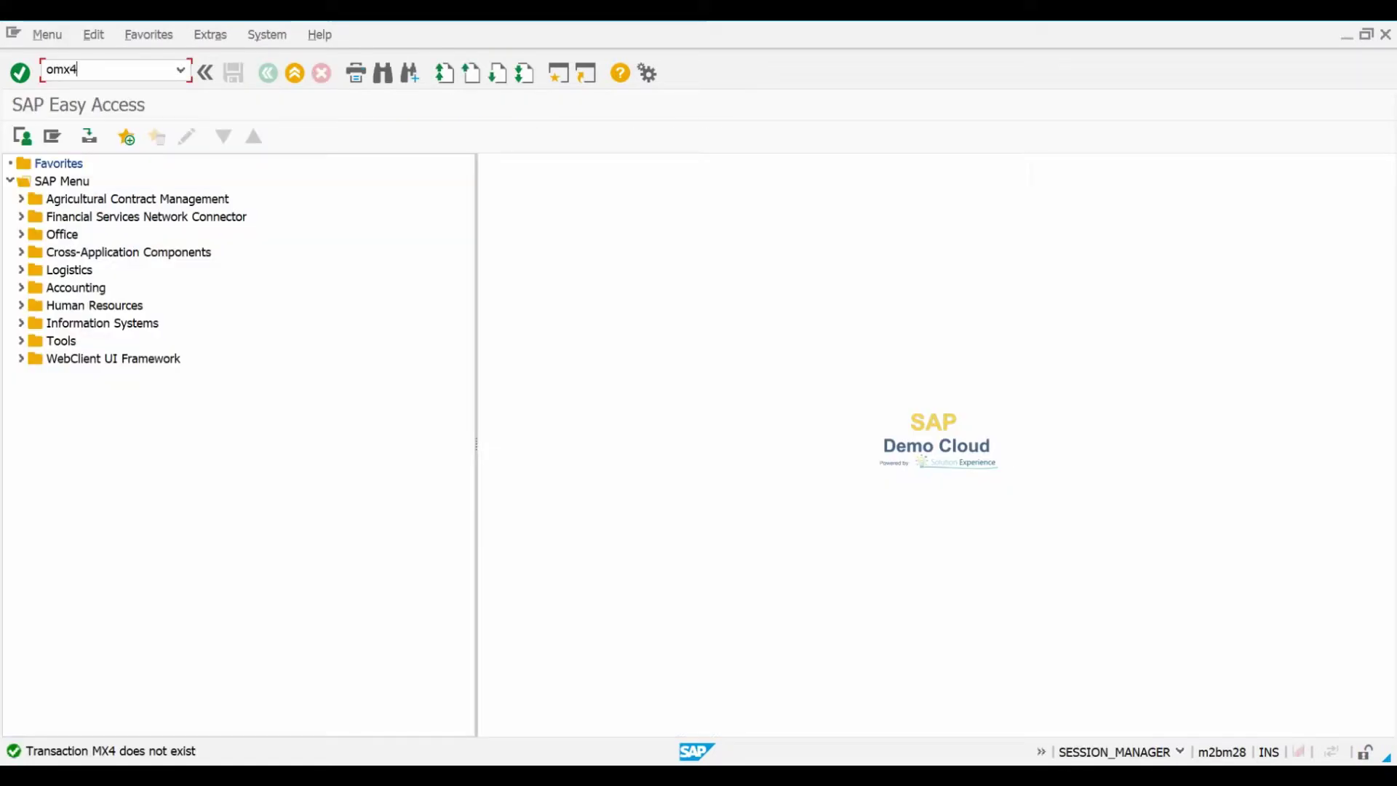
key(Return)
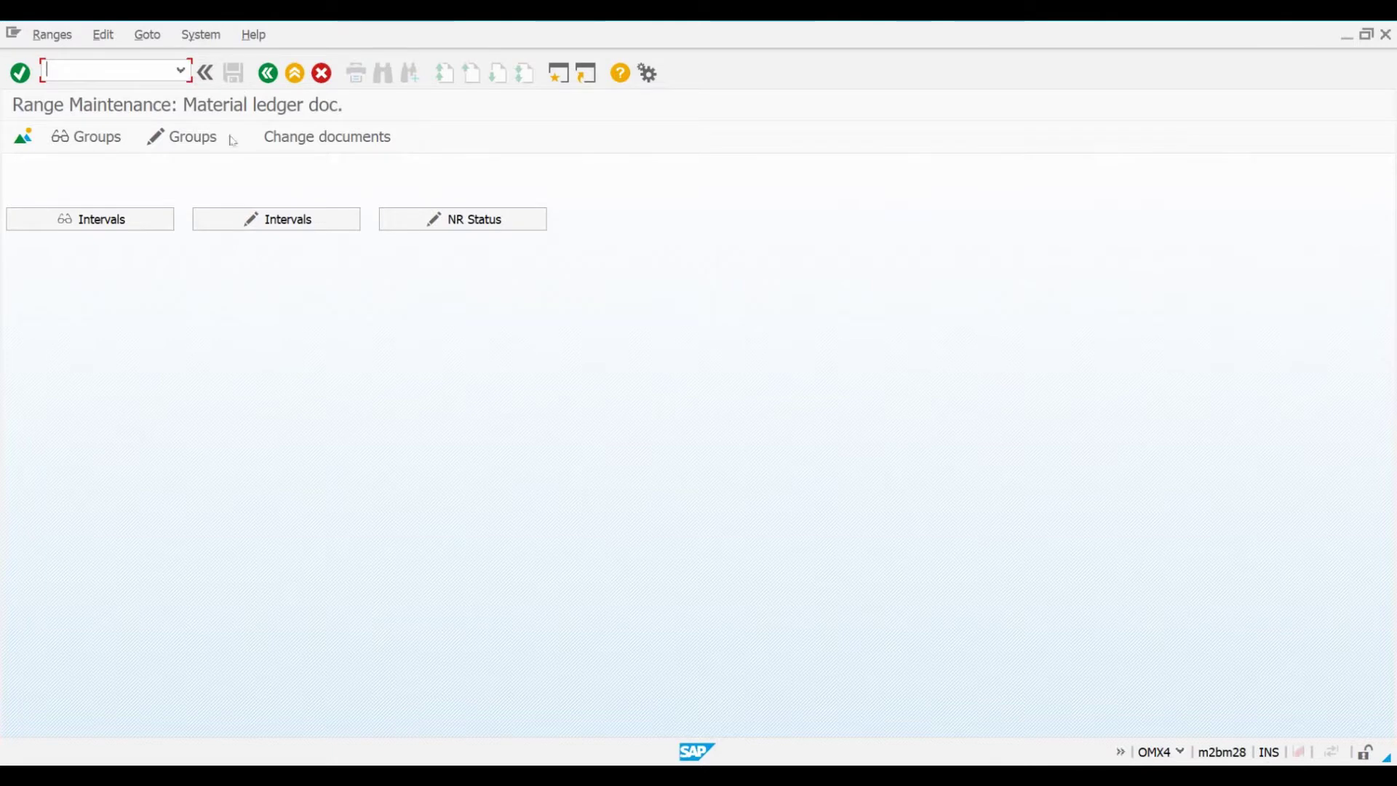
Review the existing number range intervals and groups
click(129, 217)
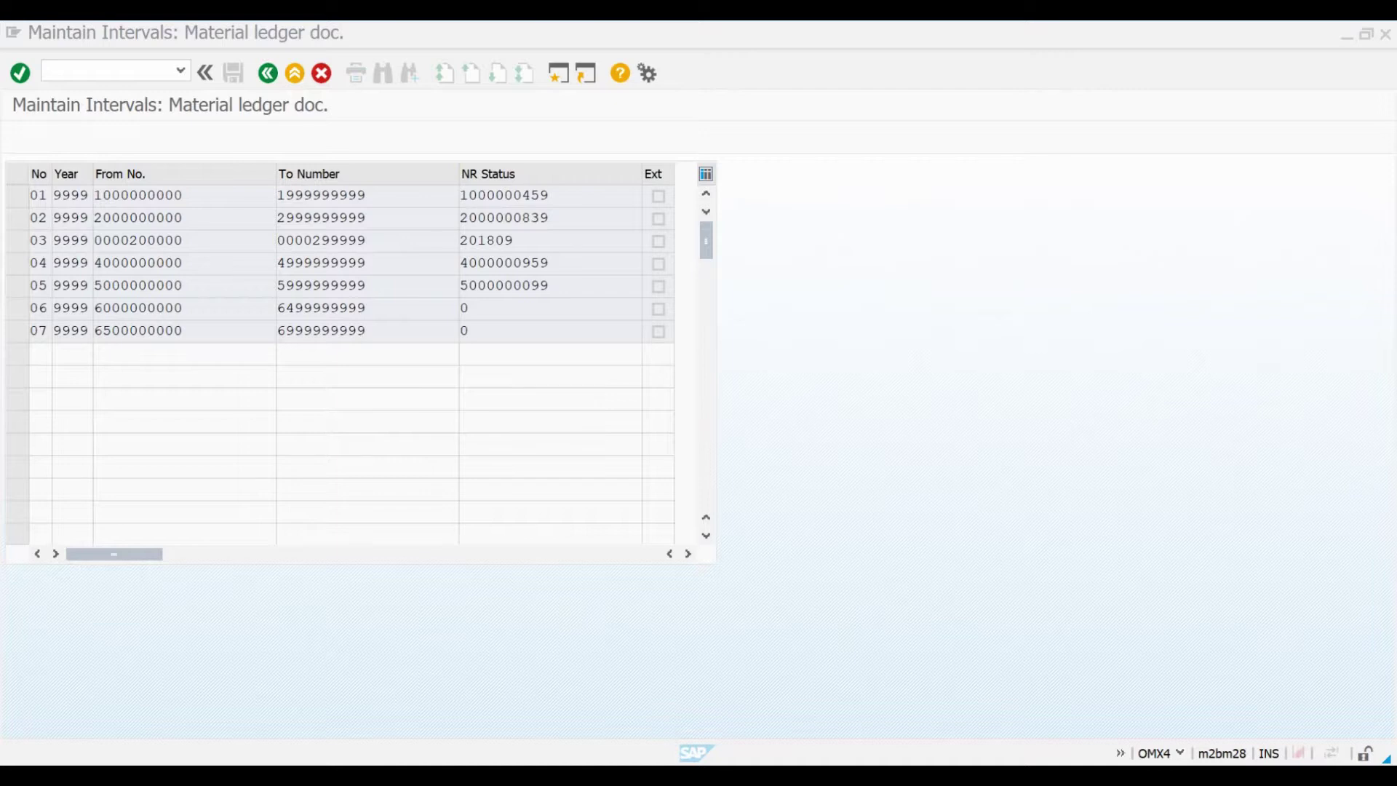
click(267, 73)
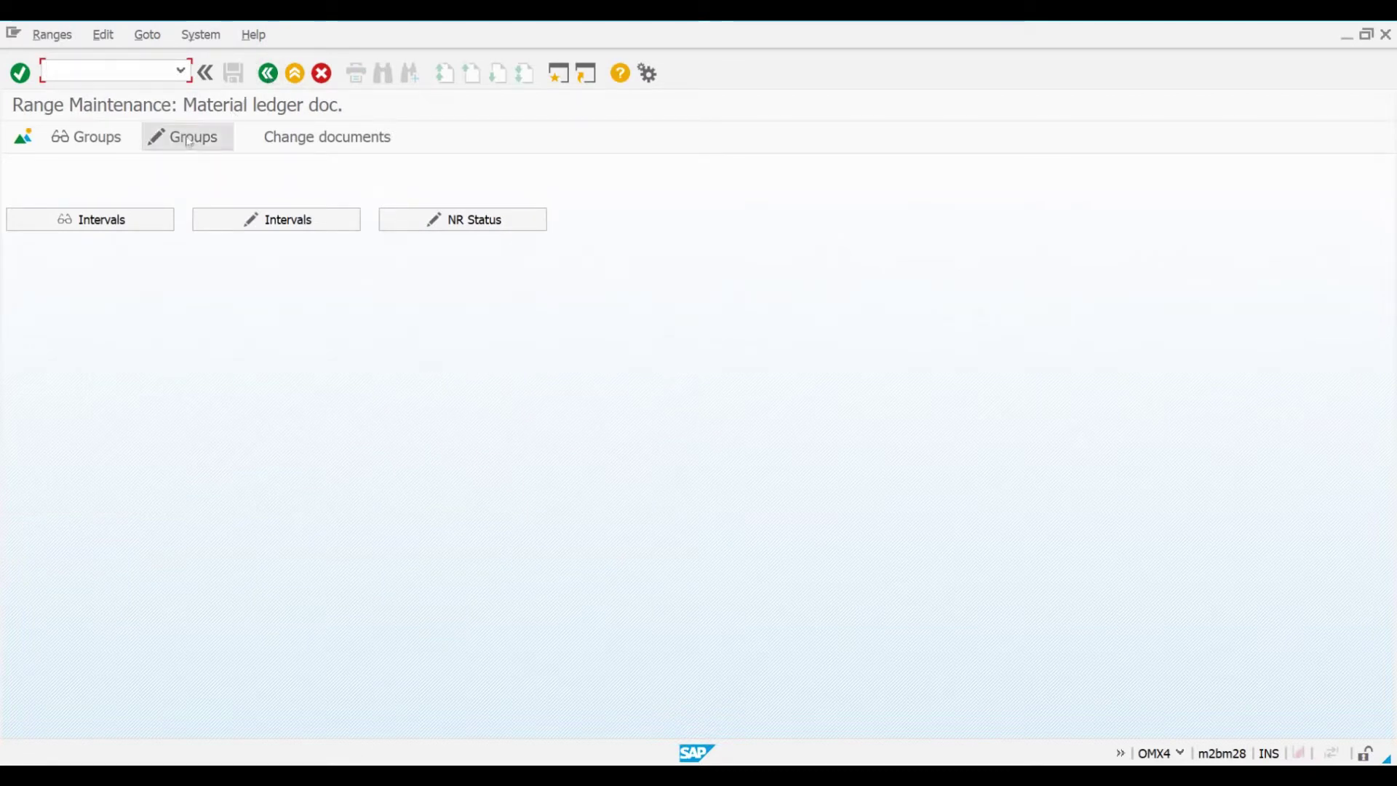
click(96, 139)
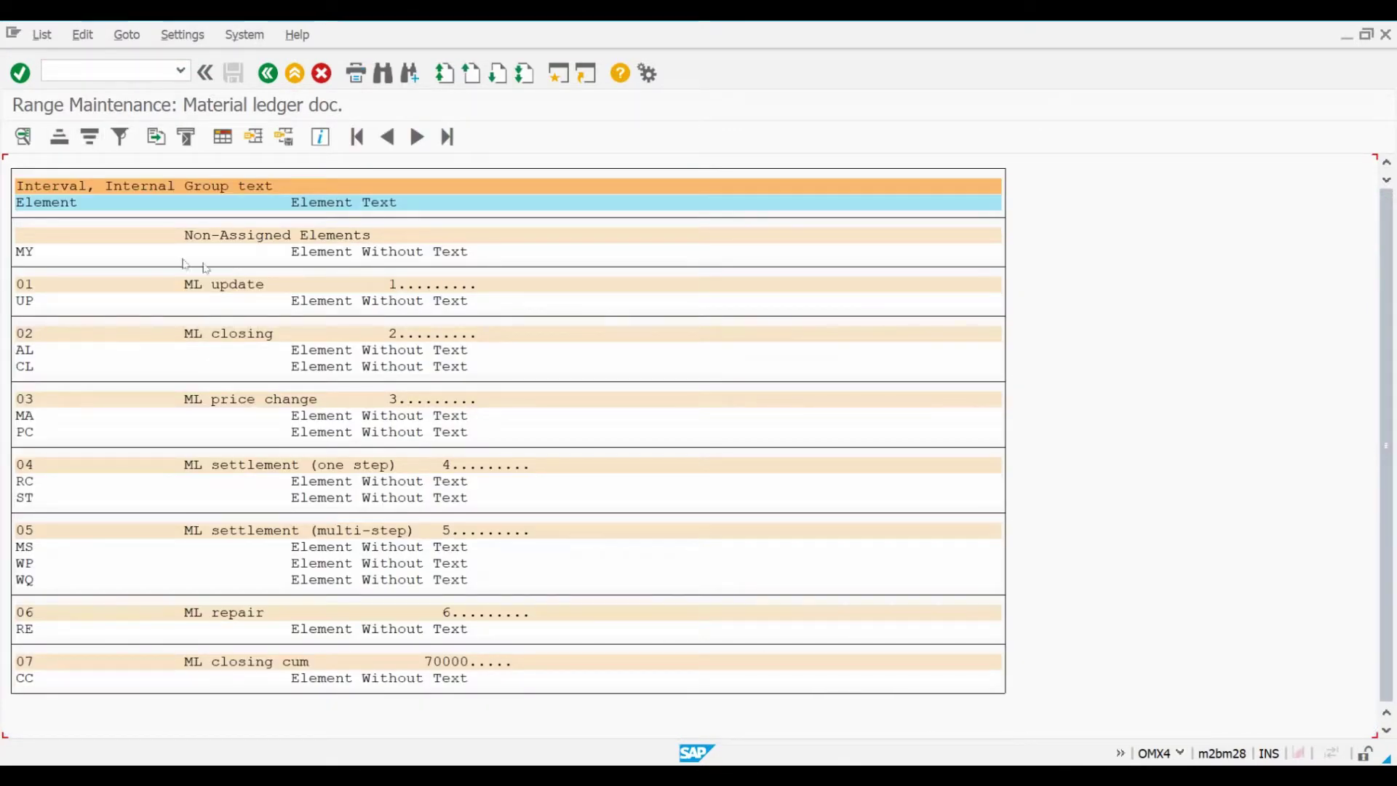
click(268, 75)
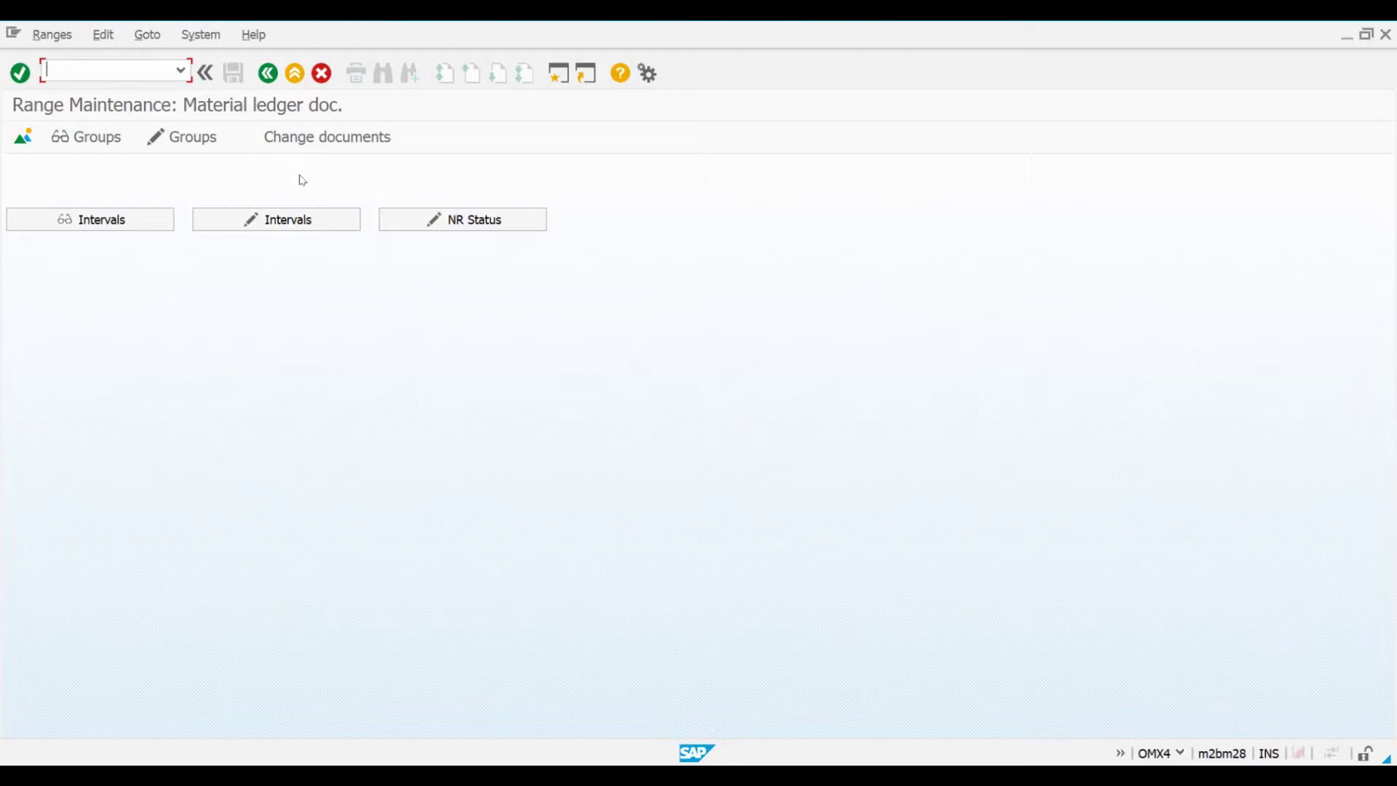
Open the dynamic release of planned price changes and go to valuation area 2820's Price Release
text(/n)
text(omx4)
key(Return)
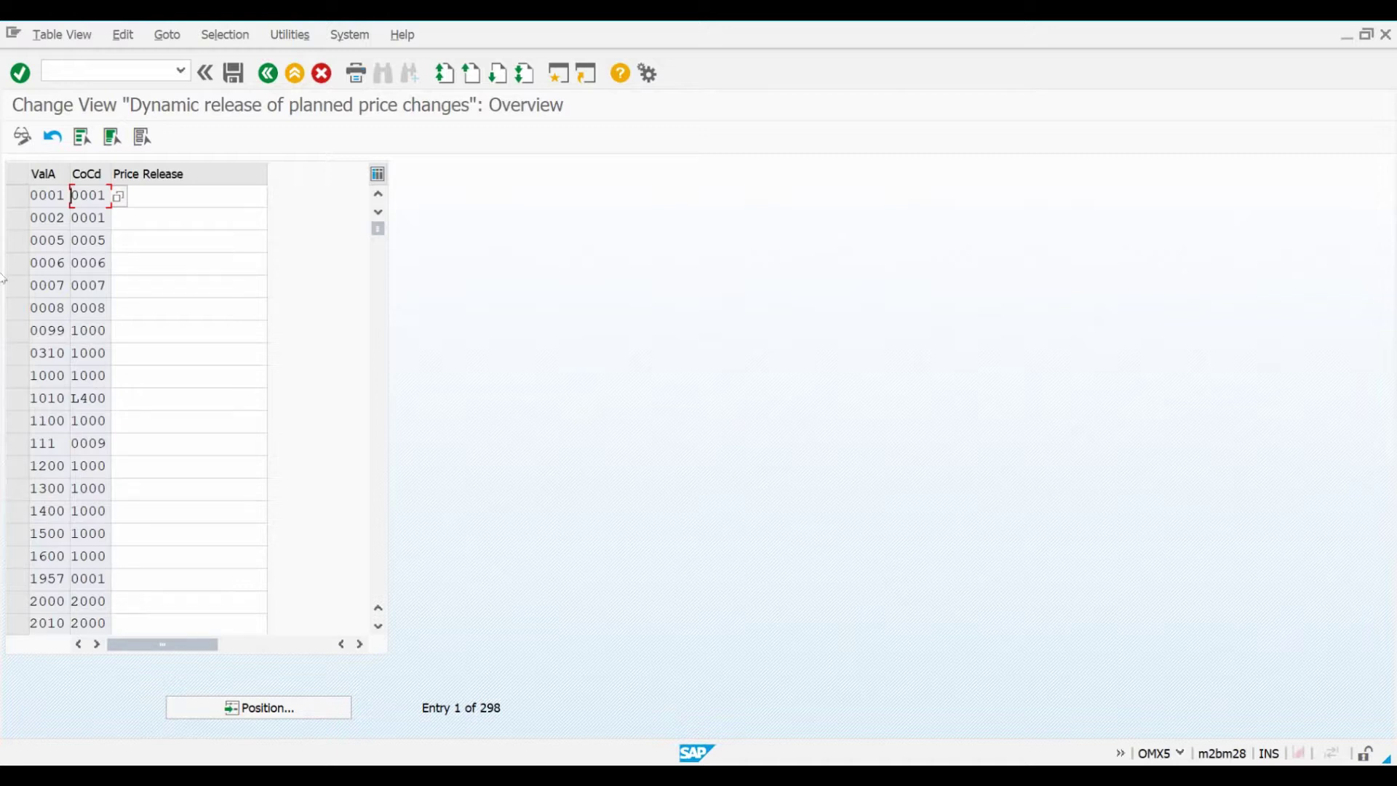
click(375, 476)
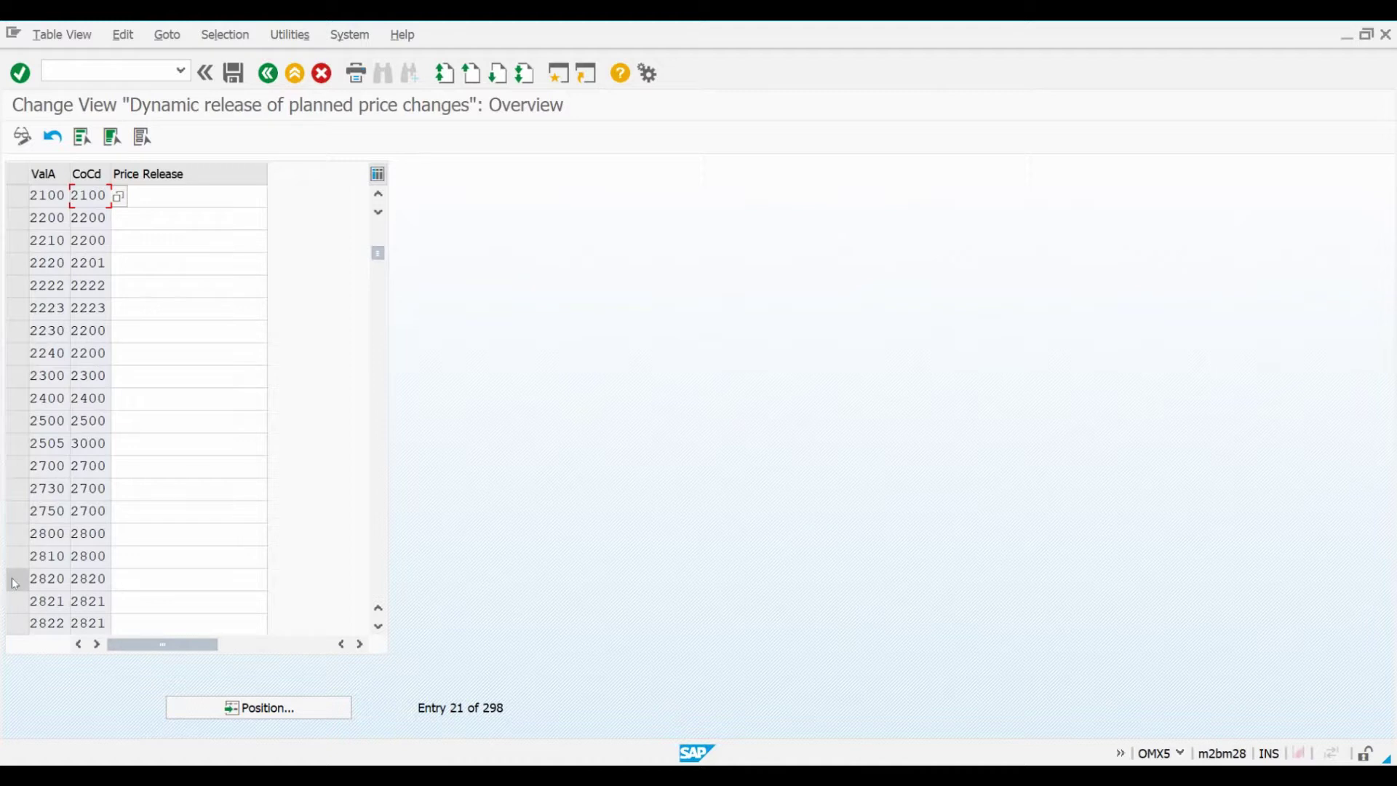
click(14, 582)
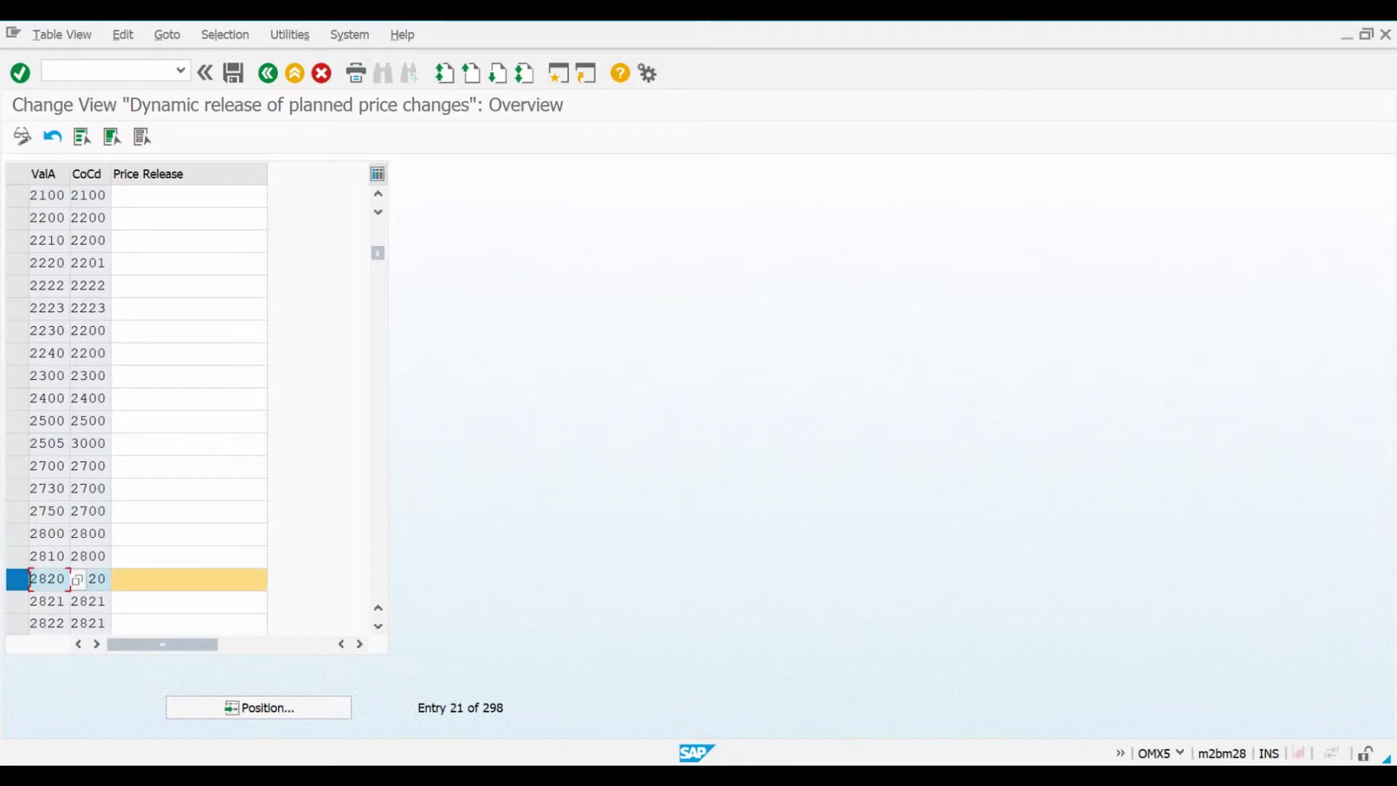
click(196, 579)
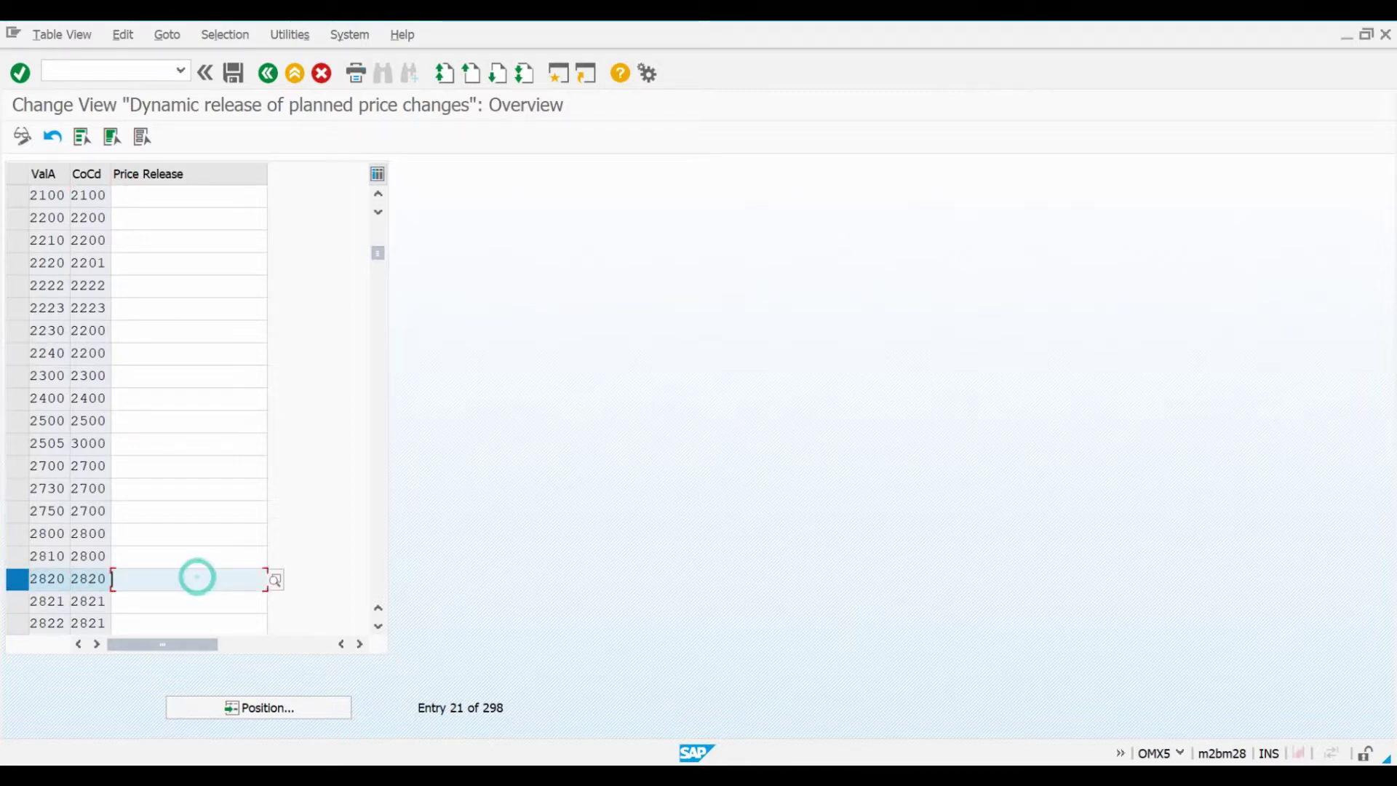
Review the price release options for 2820, leave it blank, and return to the IMG window
click(275, 580)
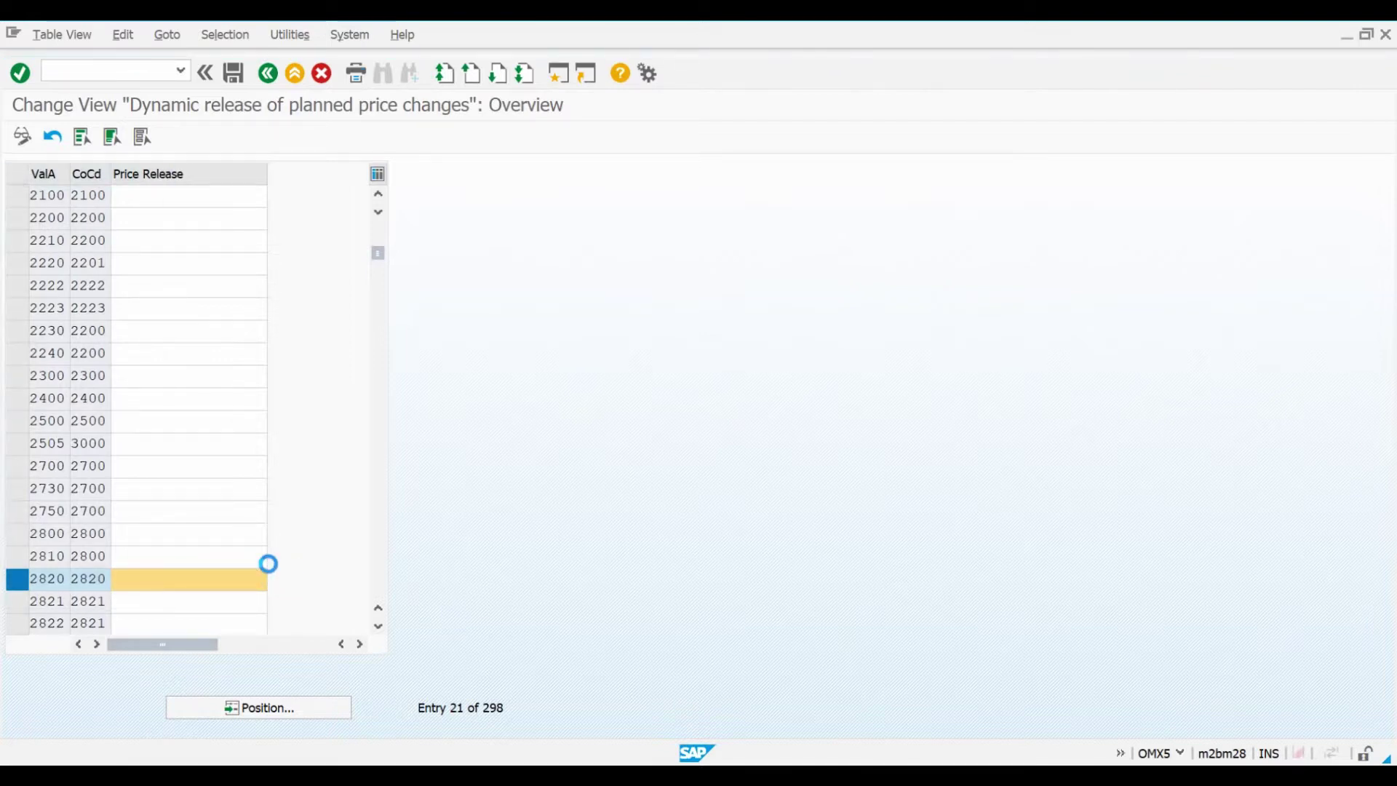
click(155, 251)
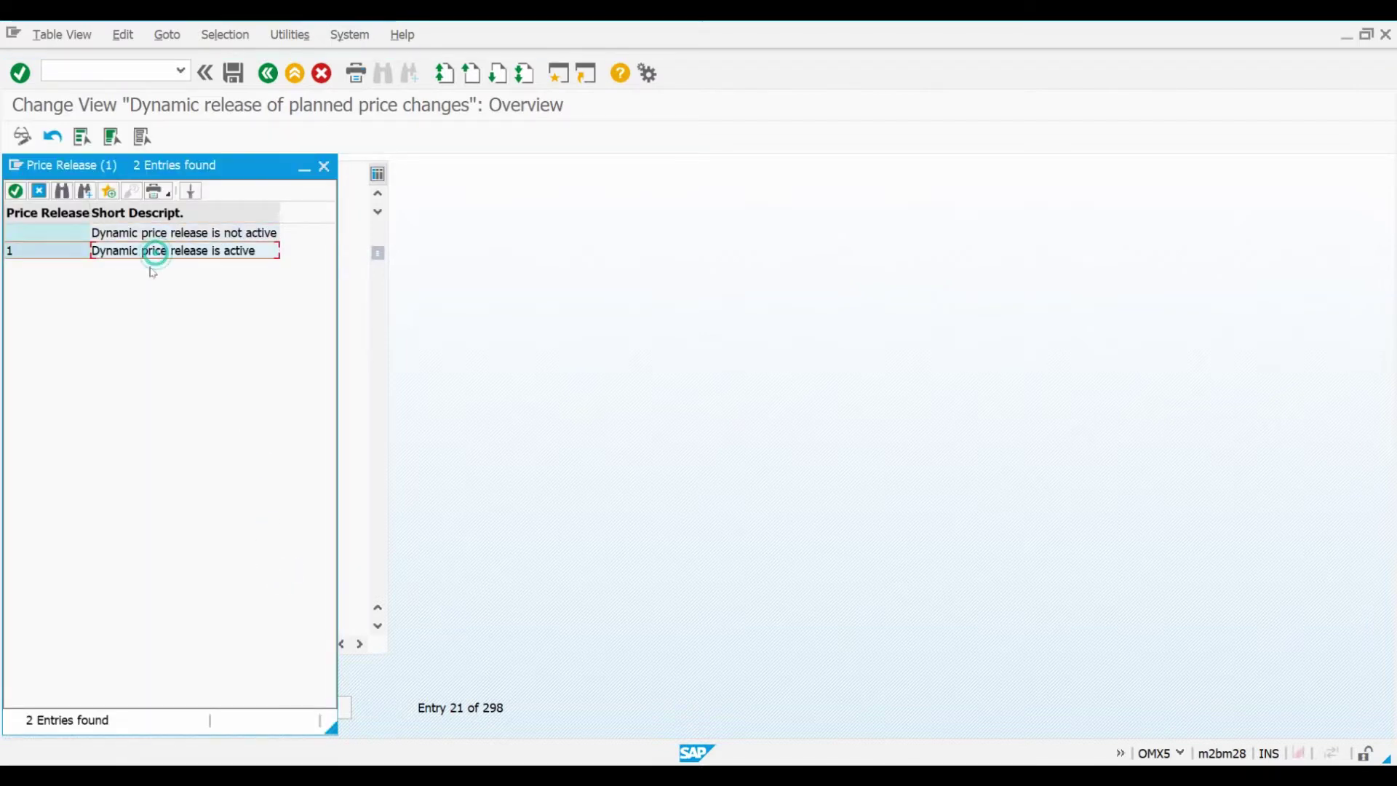
click(324, 166)
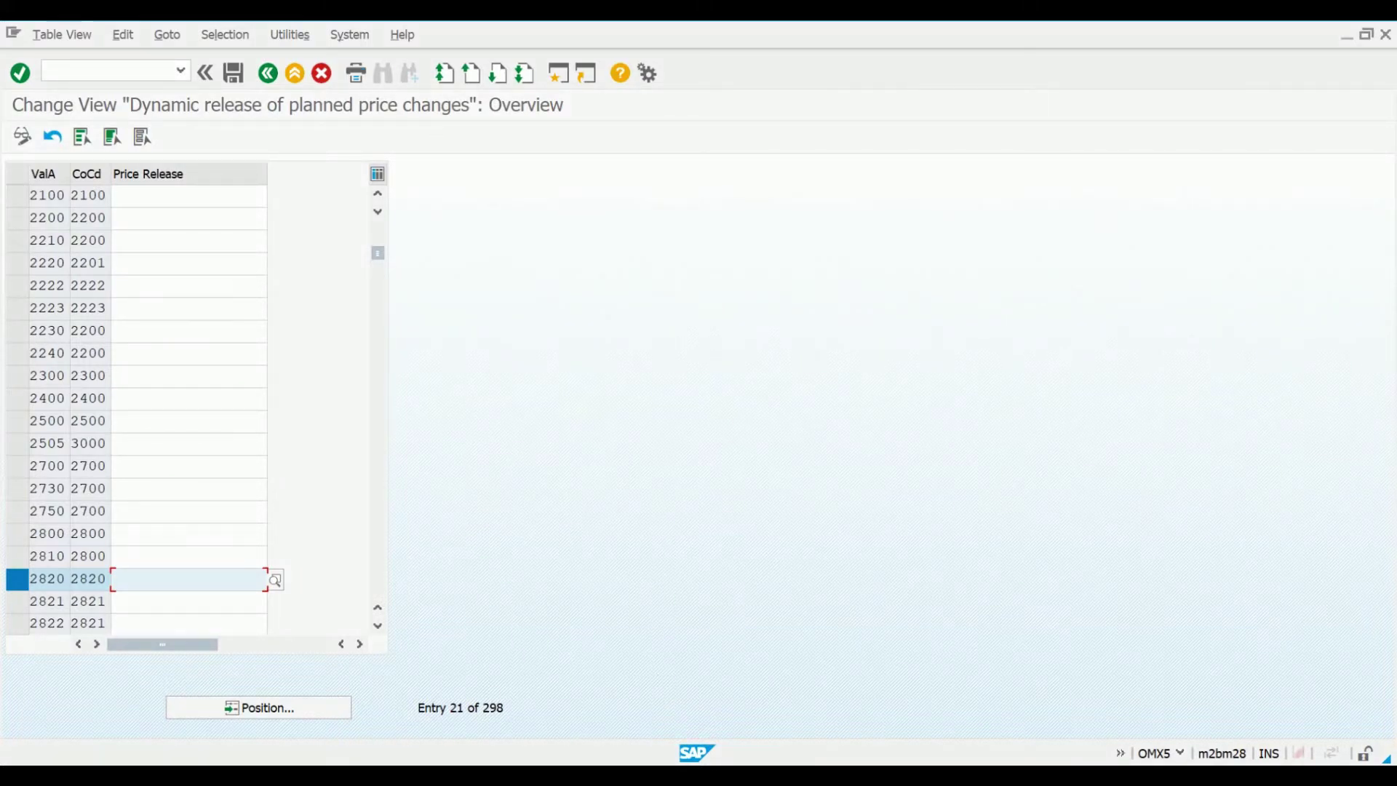
click(641, 776)
click(760, 724)
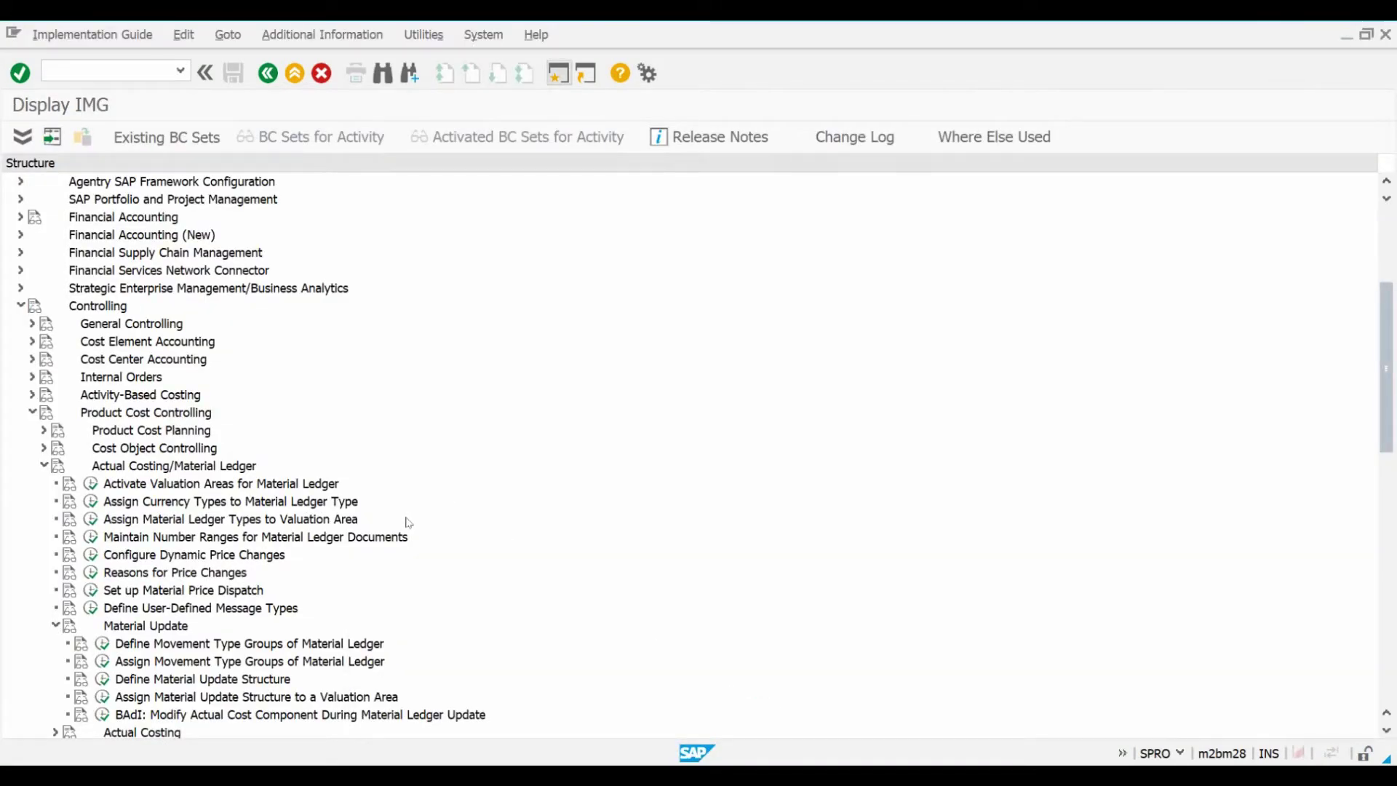
Execute Define Movement Type Groups of Material Ledger under Material Update
scroll(414, 535, down, 1)
scroll(414, 536, down, 2)
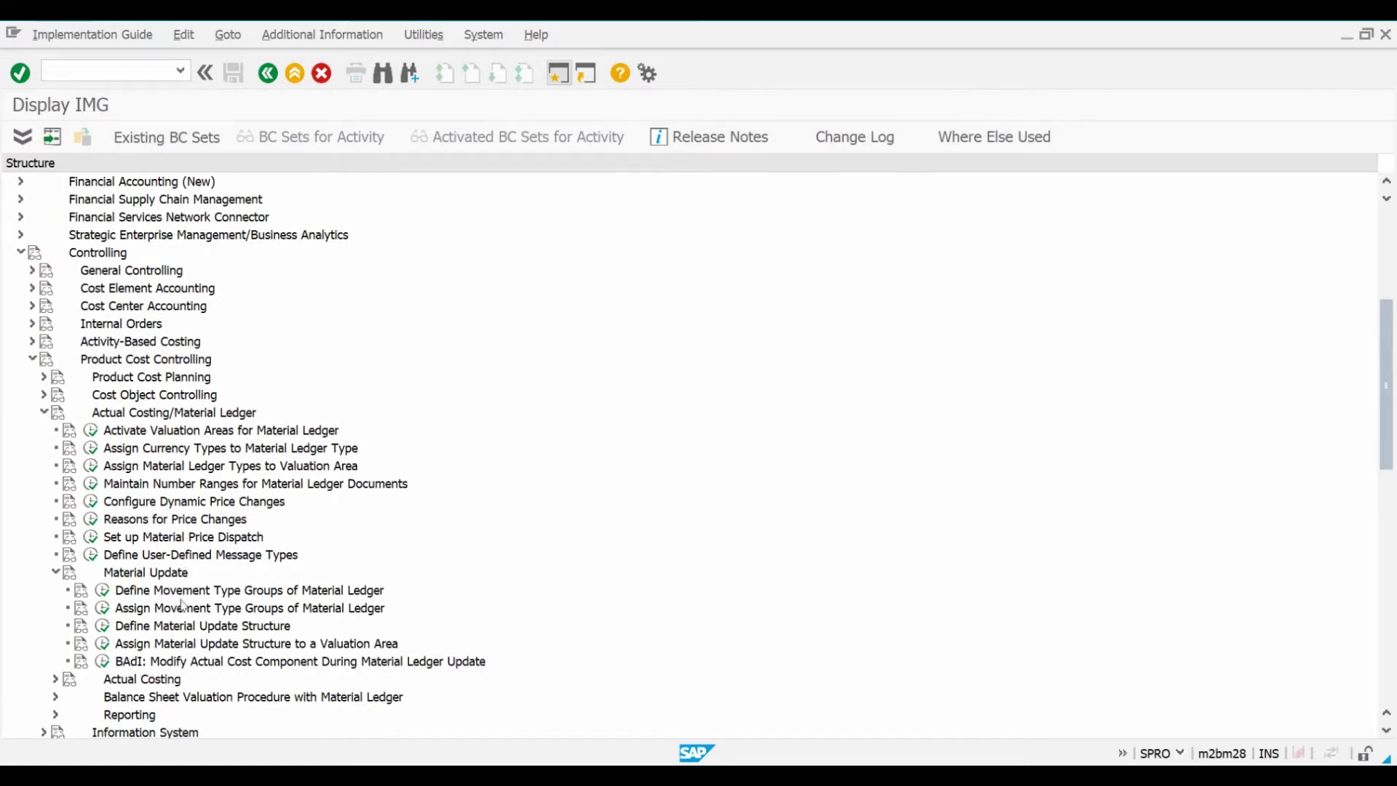
click(103, 593)
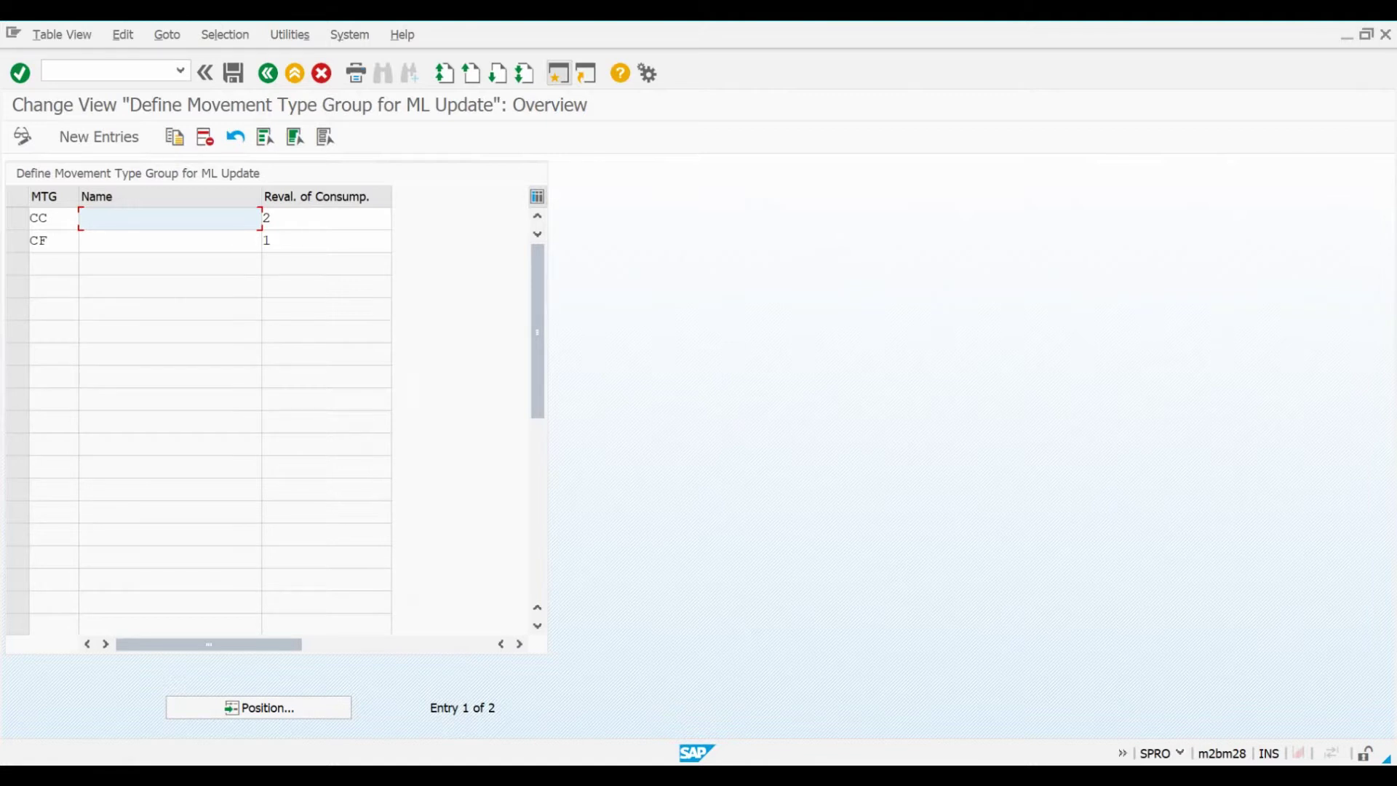
Inspect group CC's revaluation of consumption options without changing them, then go back to the IMG
click(70, 213)
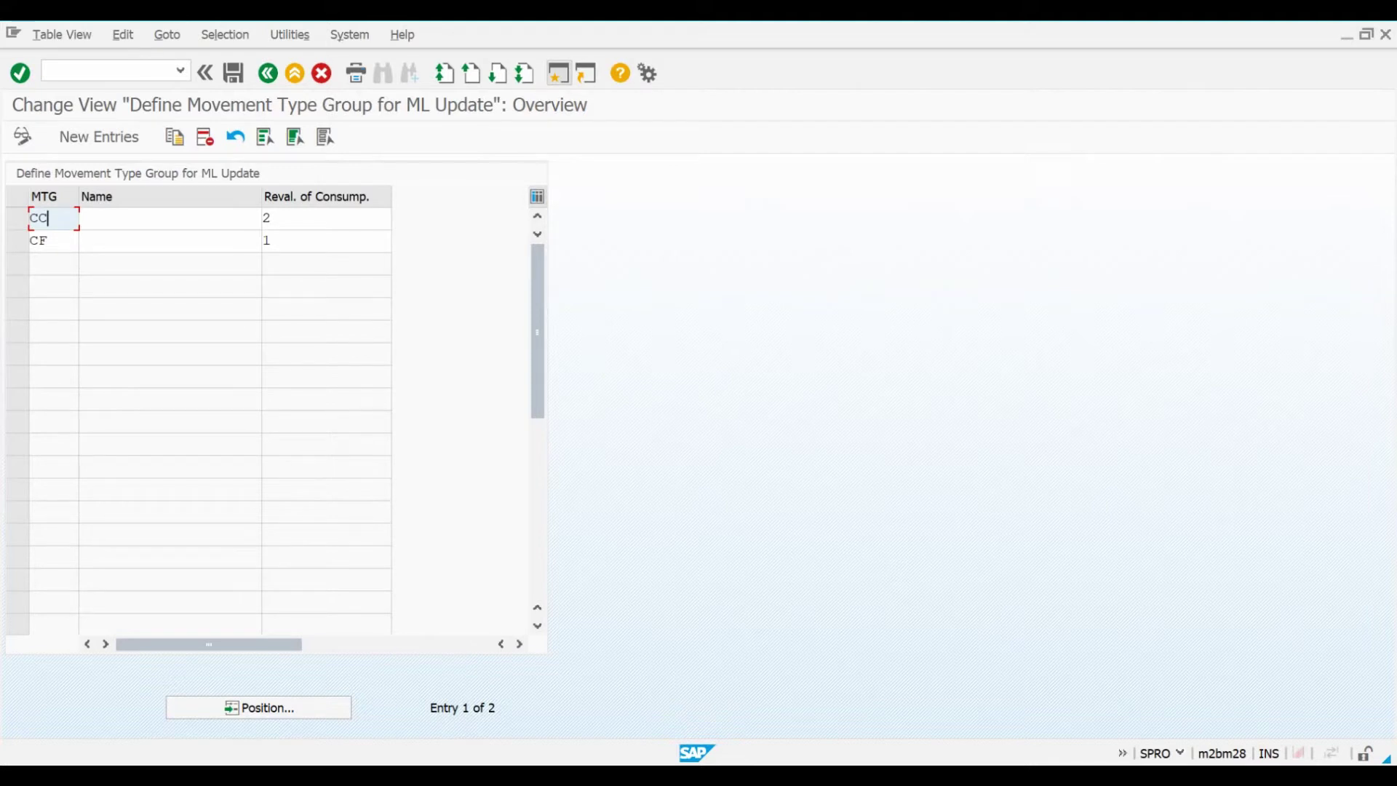
click(315, 212)
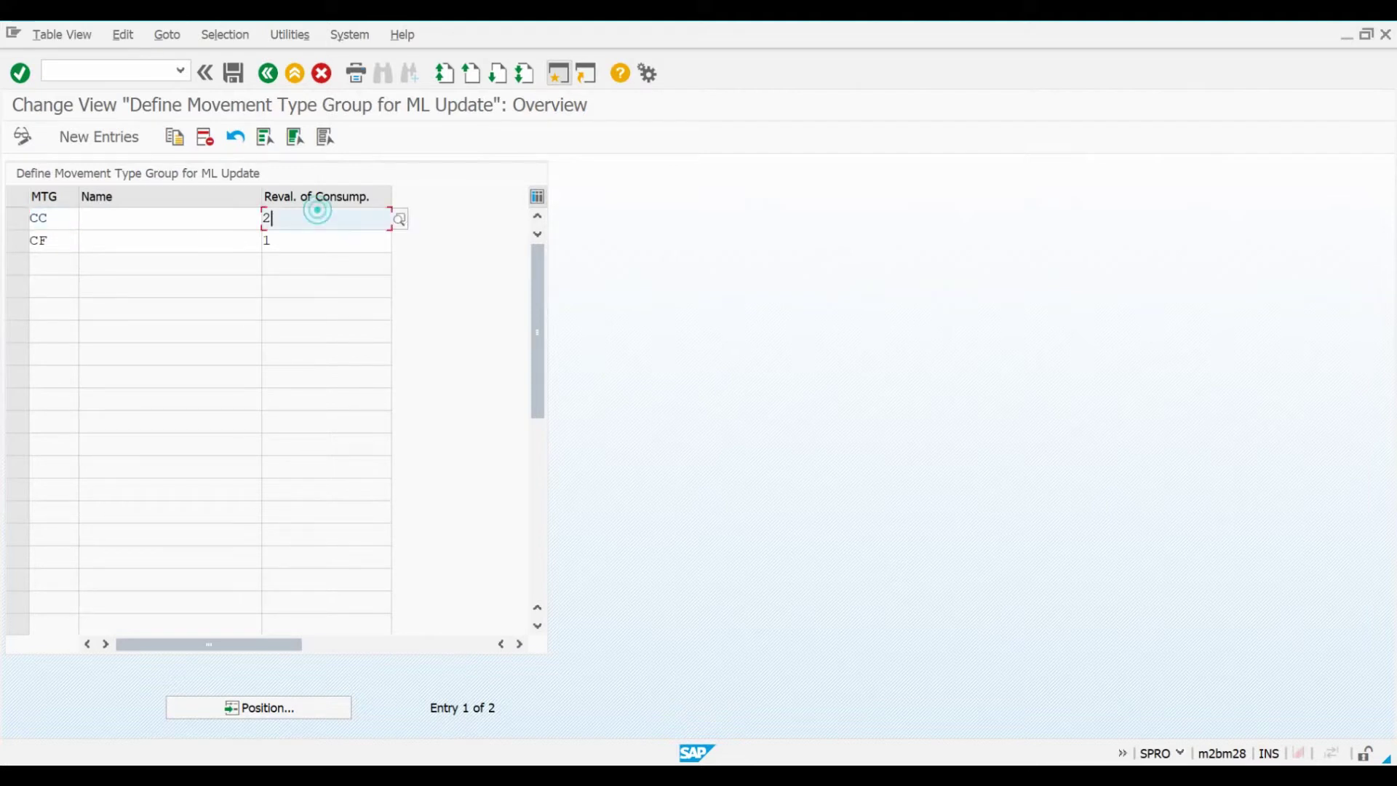
click(402, 213)
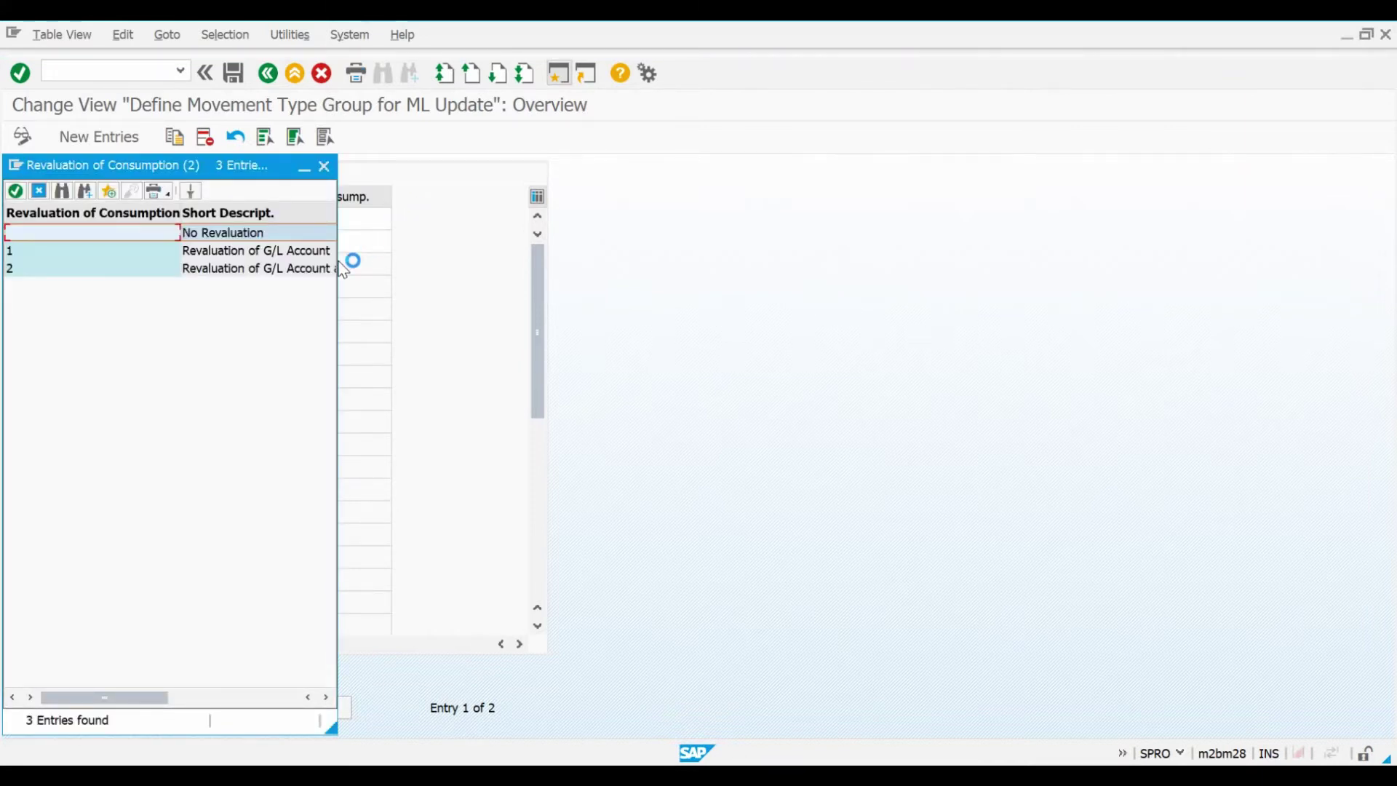
click(275, 696)
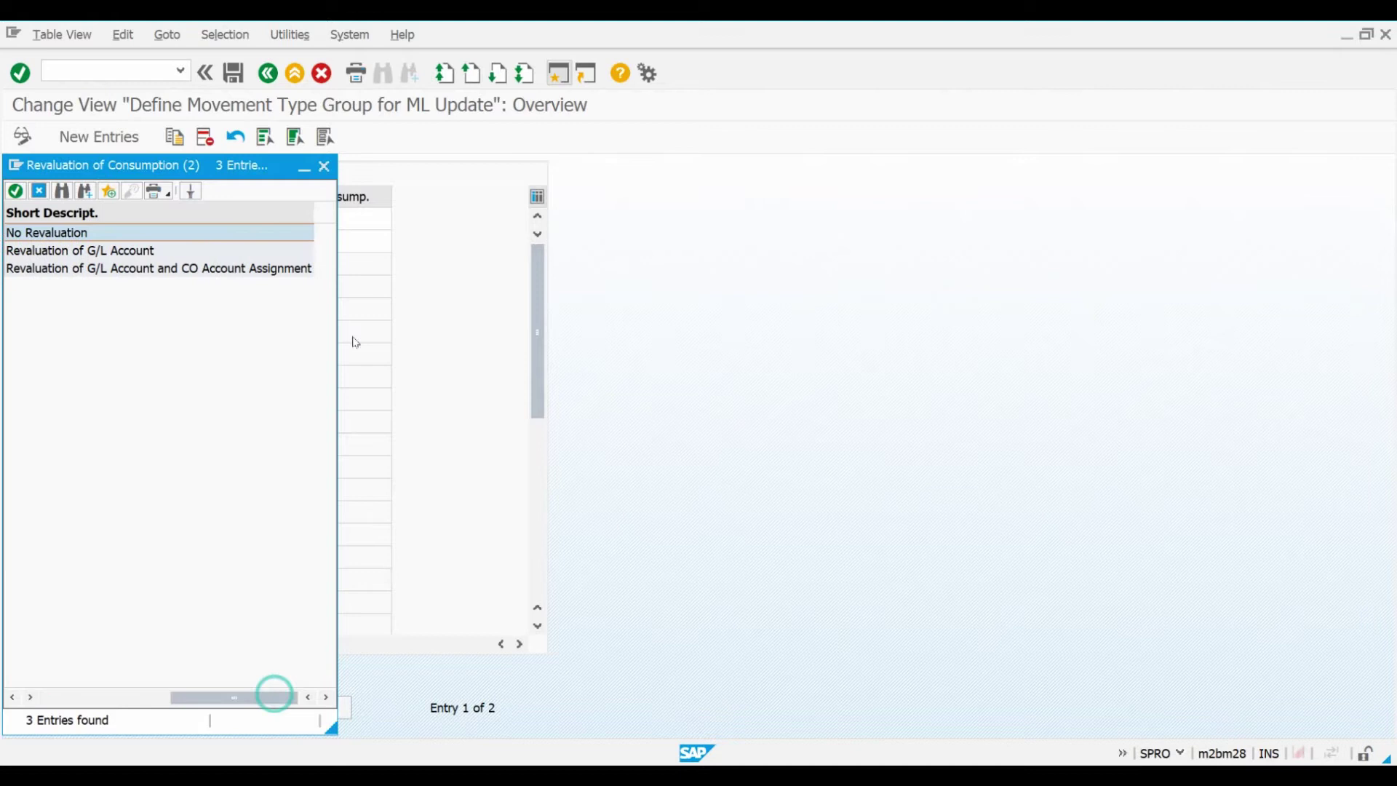
click(324, 166)
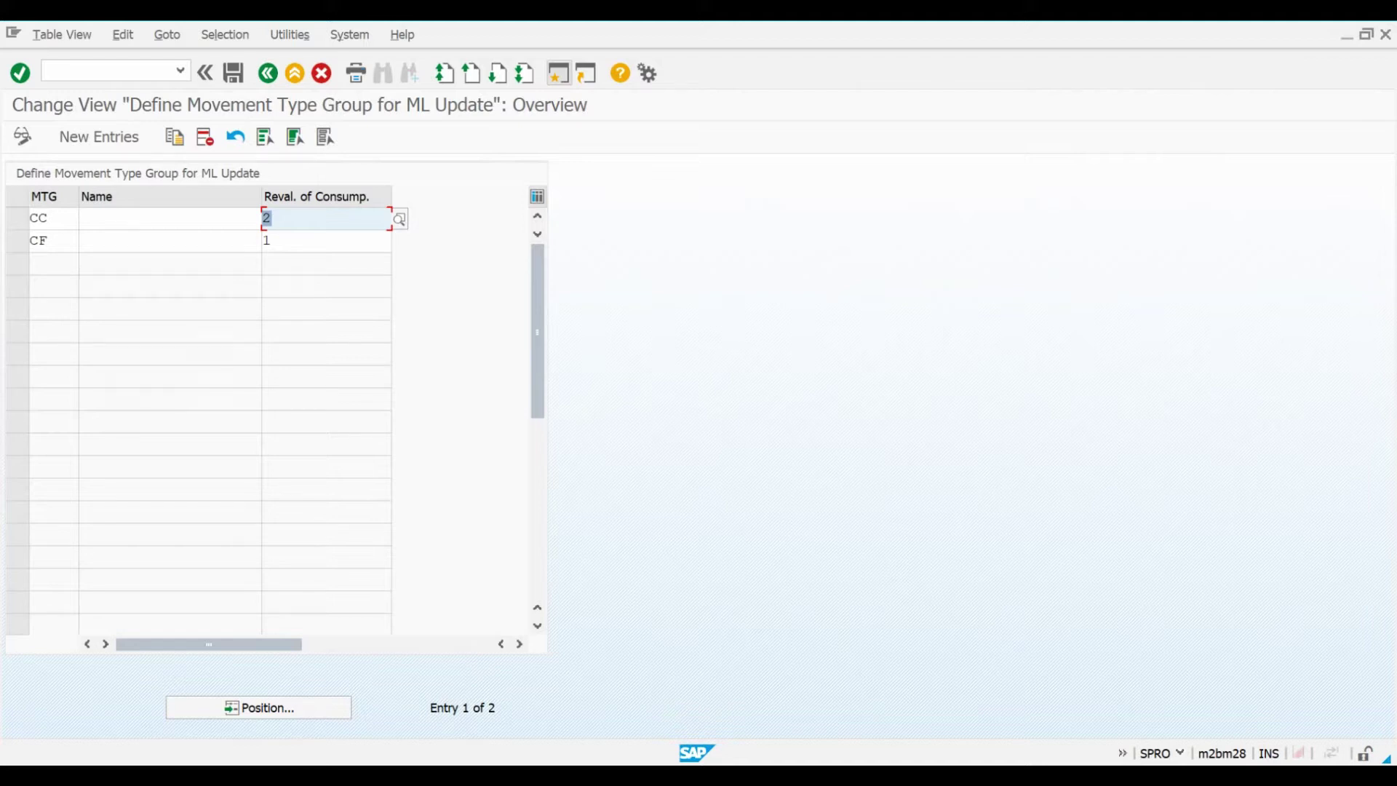
click(268, 73)
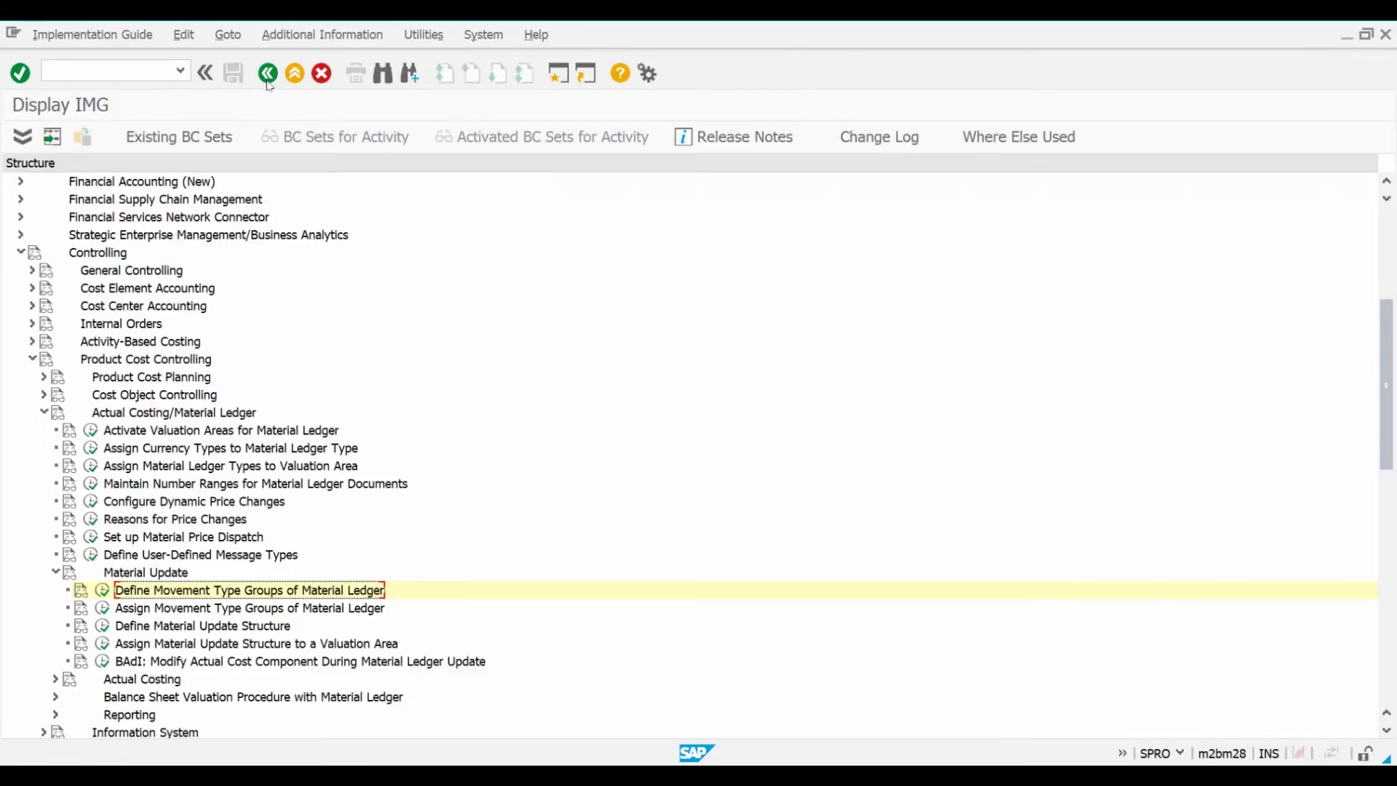
Open the Material Ledger movement type group assignments and confirm movement type 201 belongs to group CC
click(102, 609)
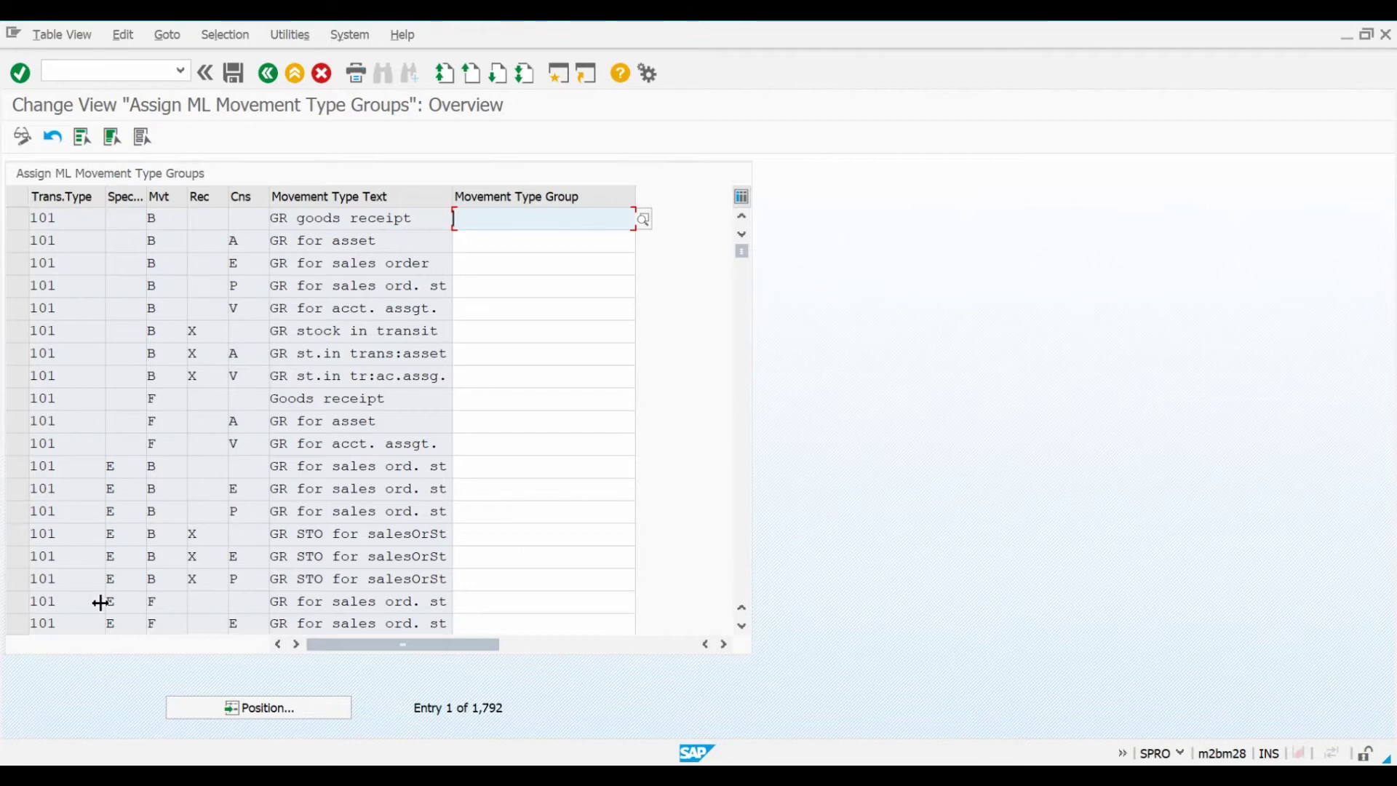
click(311, 712)
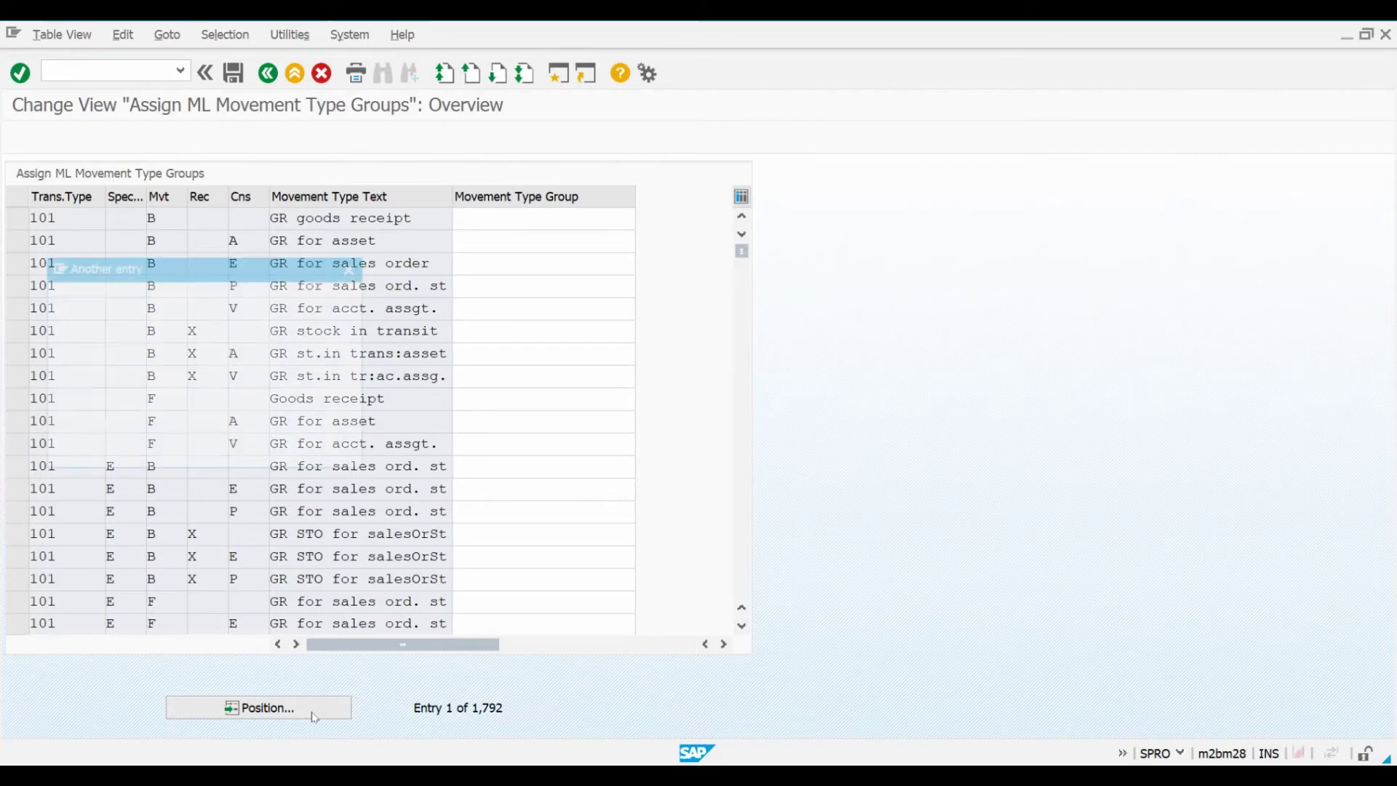
text(201)
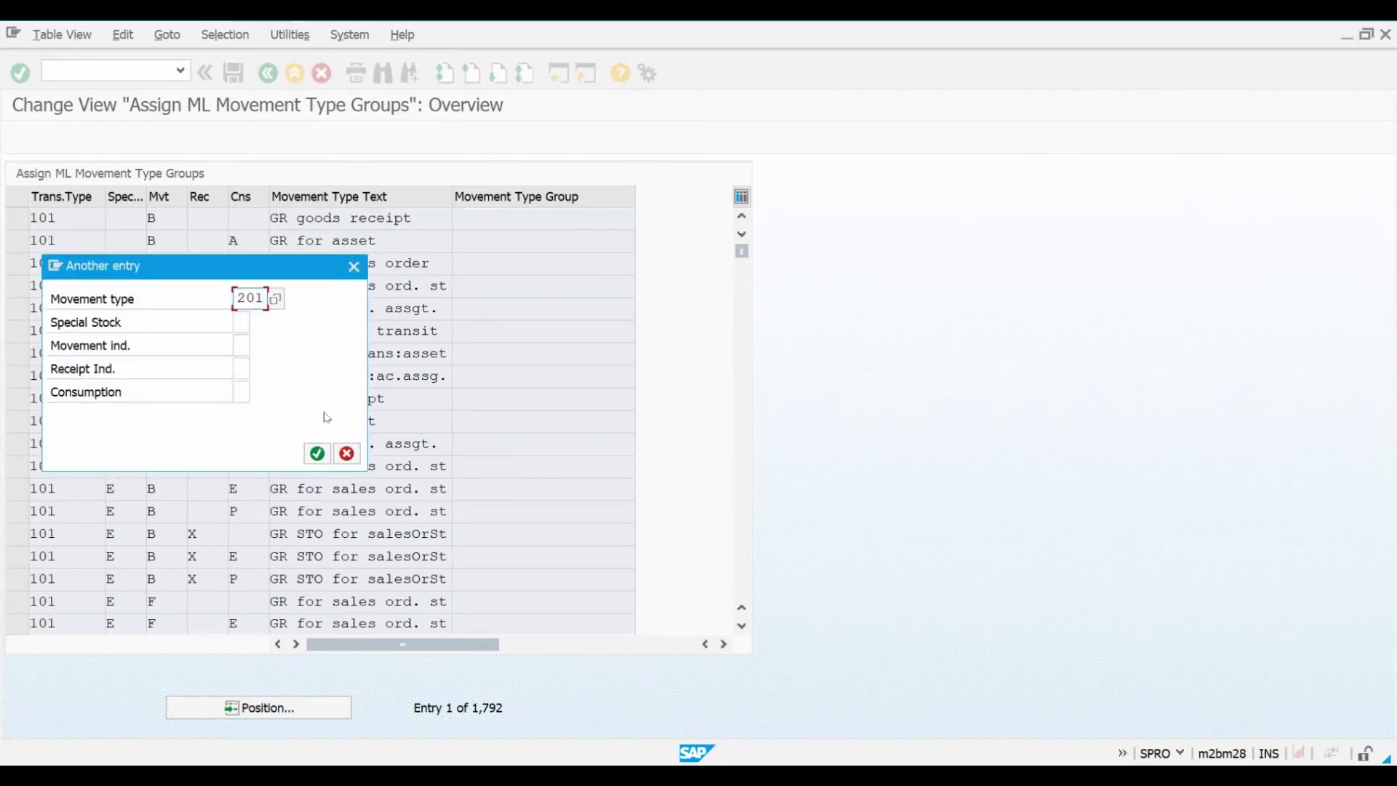
click(316, 454)
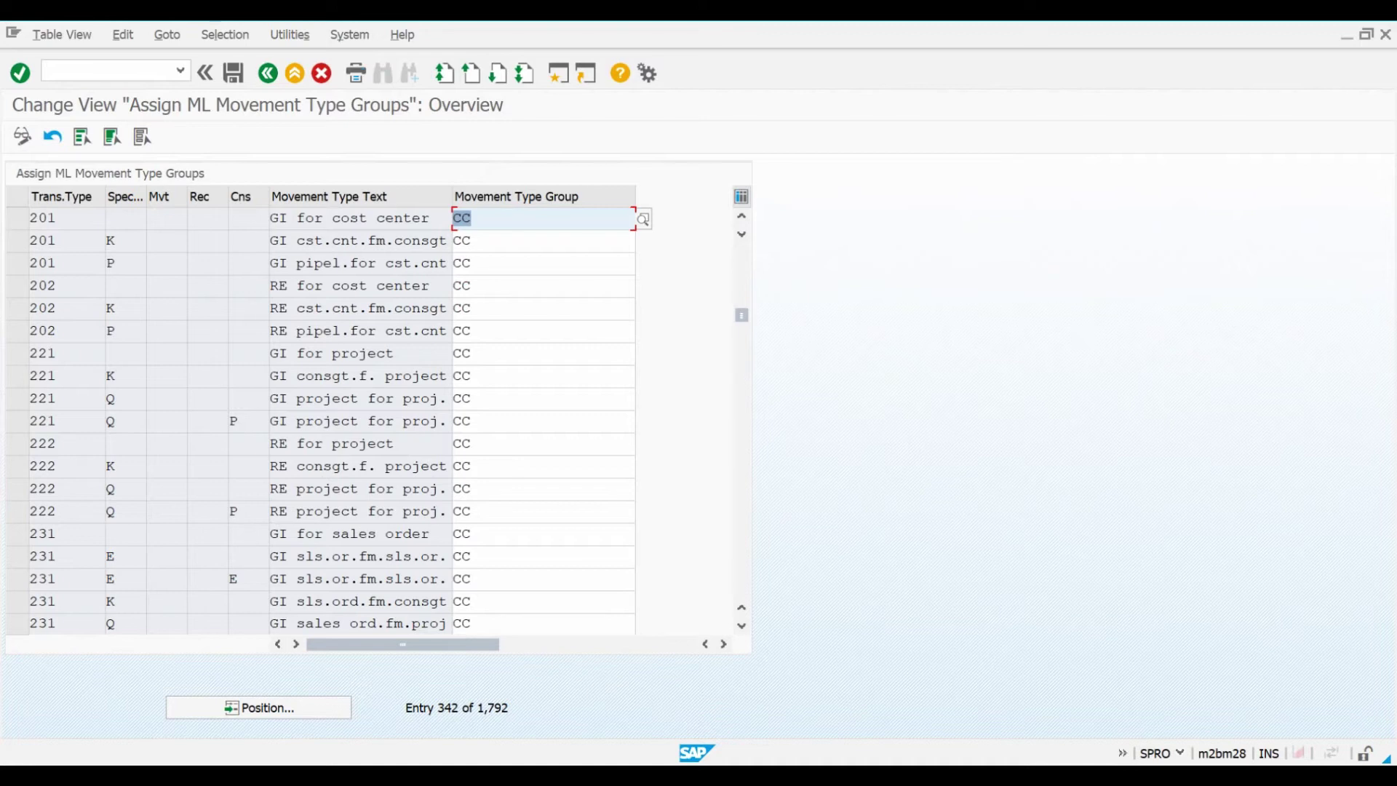
Confirm movement type 601 is assigned to movement type group CF
click(316, 715)
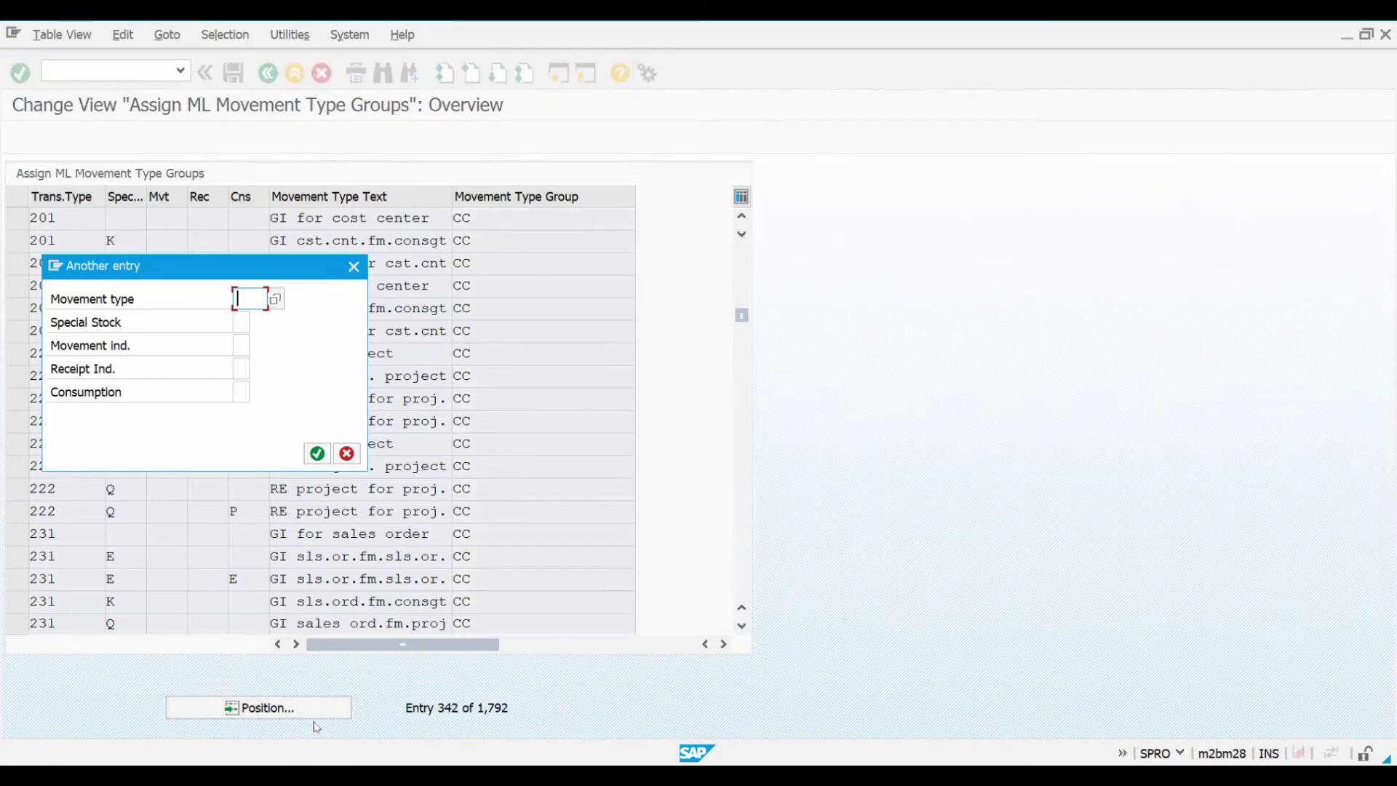
text(601)
key(Return)
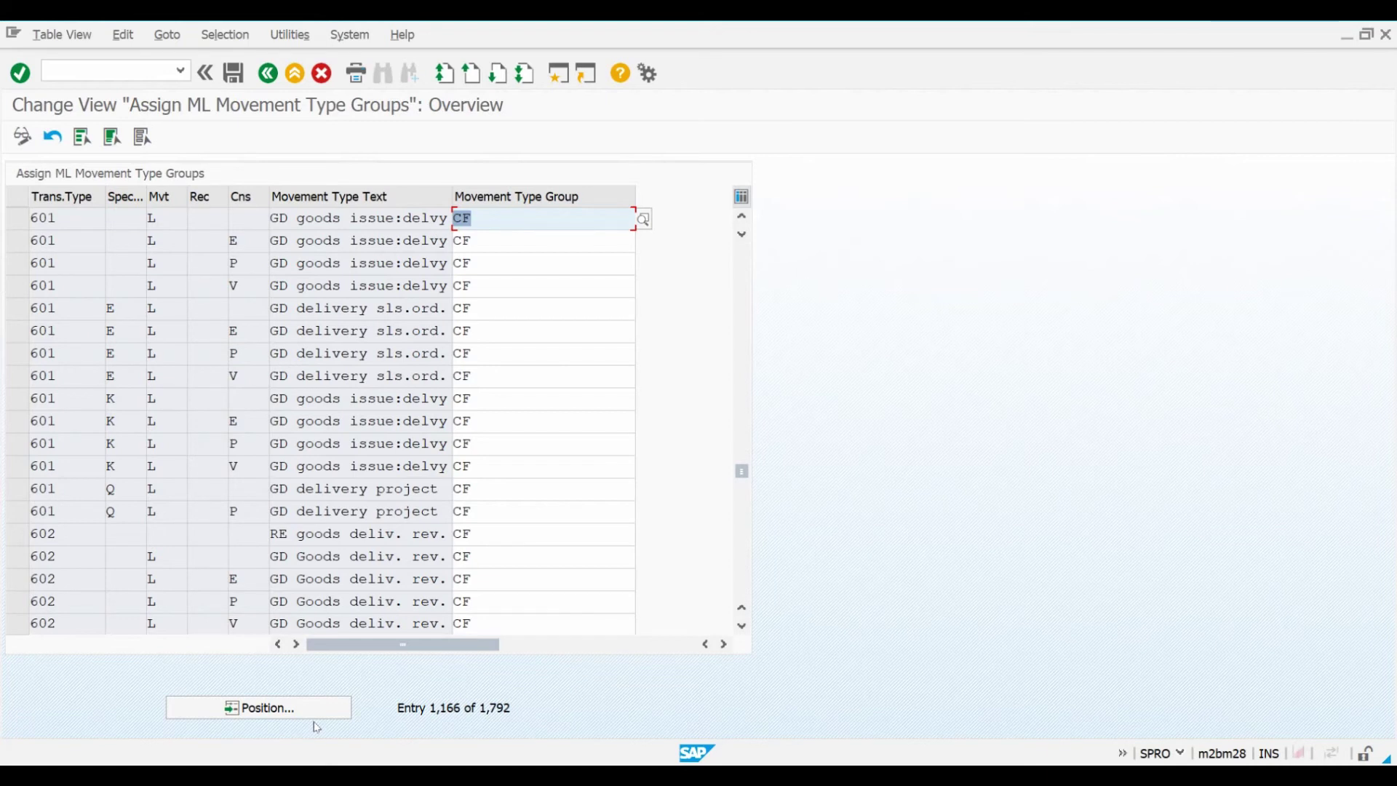
click(115, 65)
text(/)
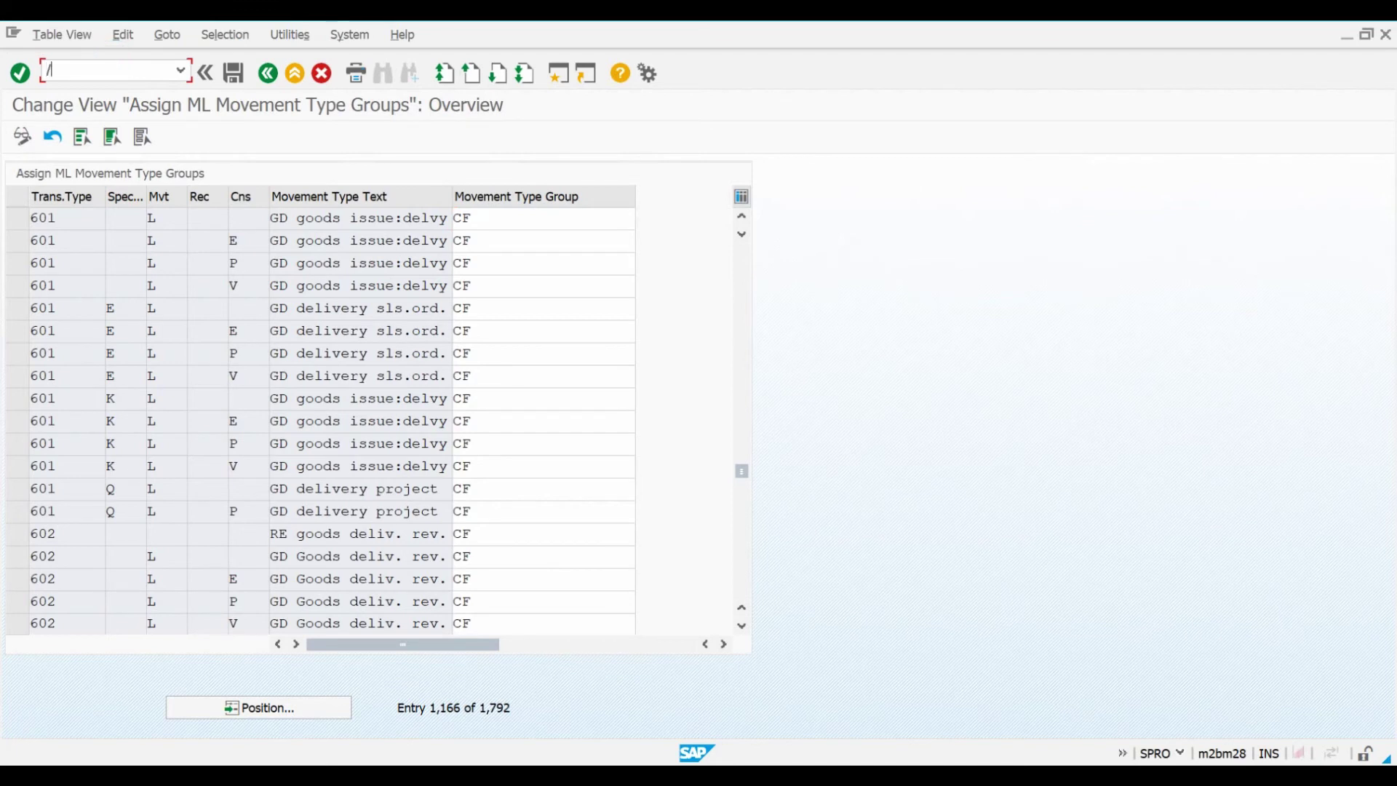
text(nomx1)
In OMX8, confirm all eleven valuation areas, including 2820, use update structure 0001 Standard, then open a new session
key(Return)
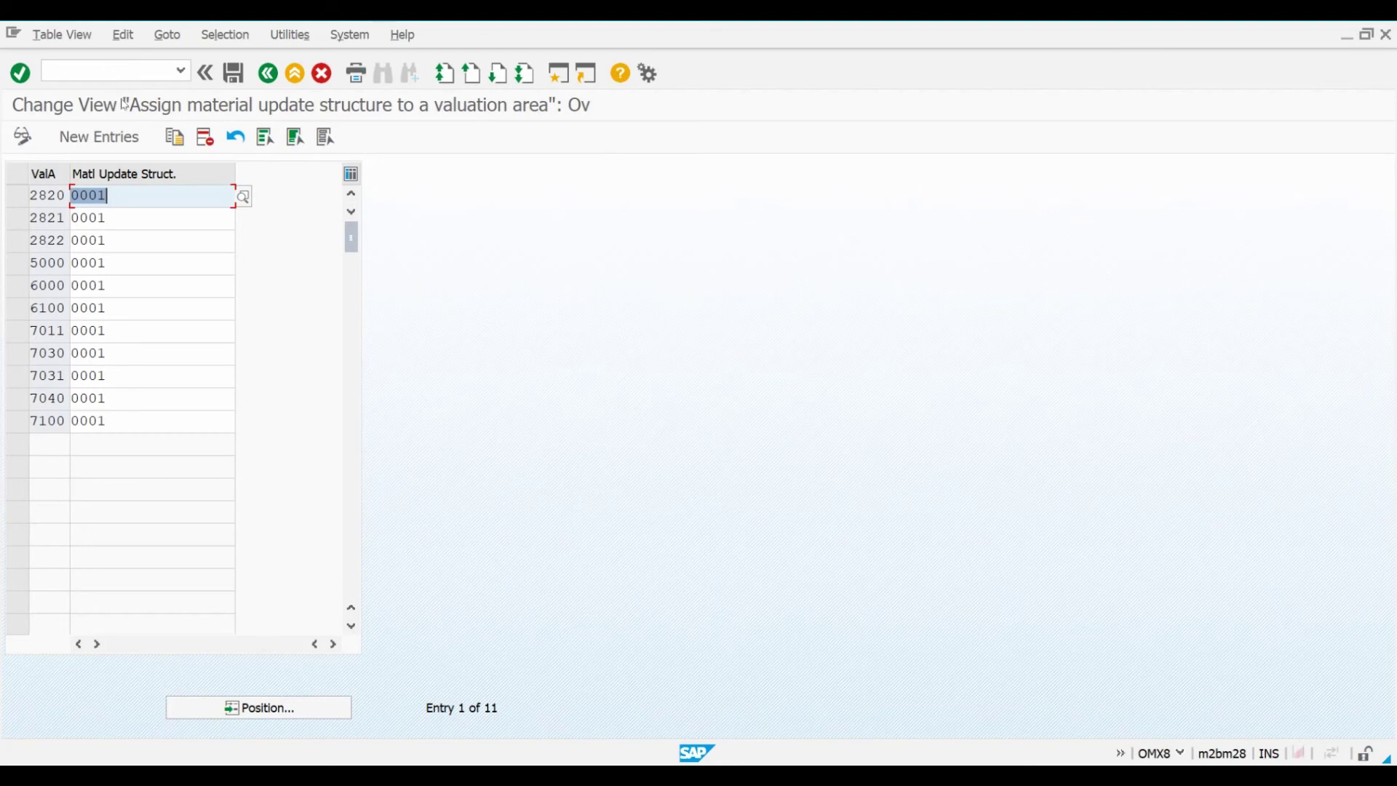
click(19, 196)
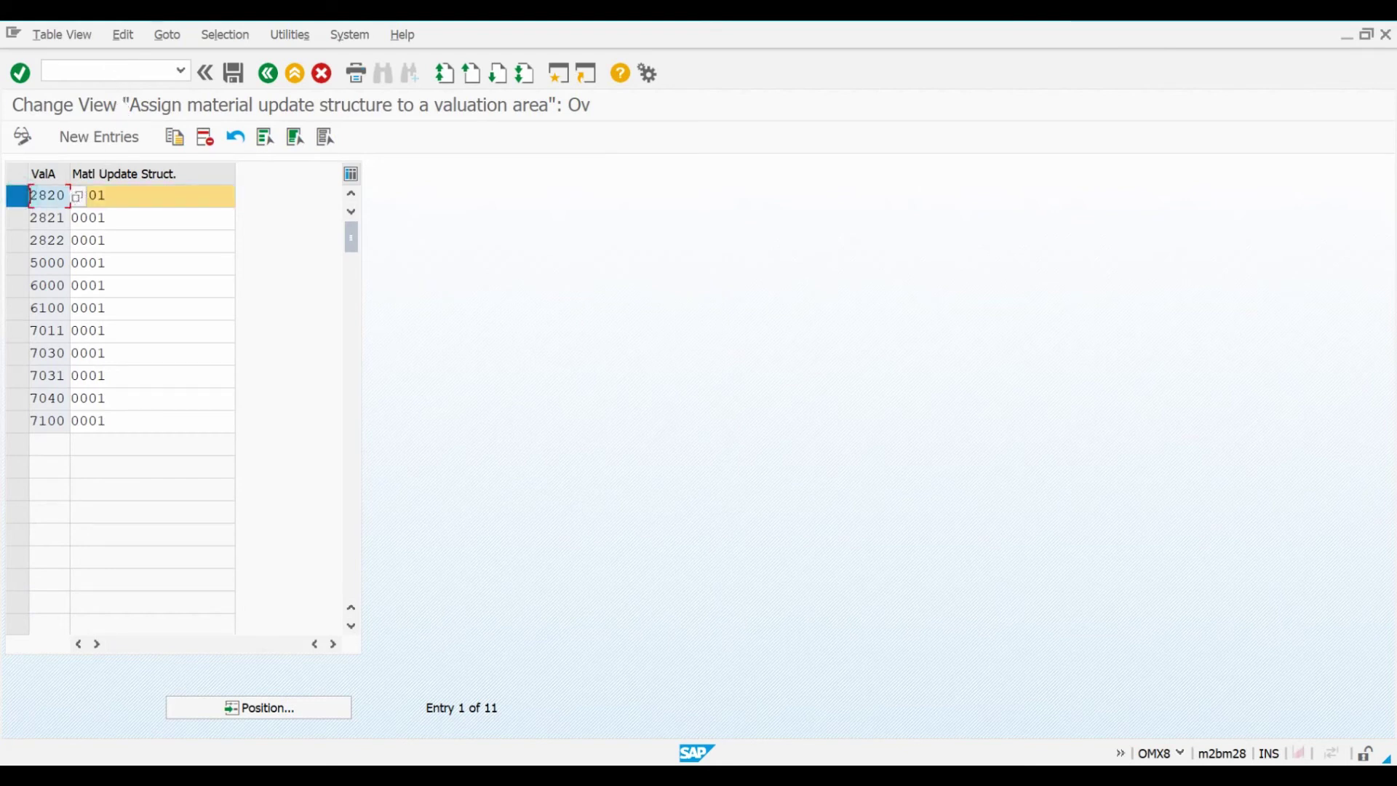
click(194, 195)
click(245, 196)
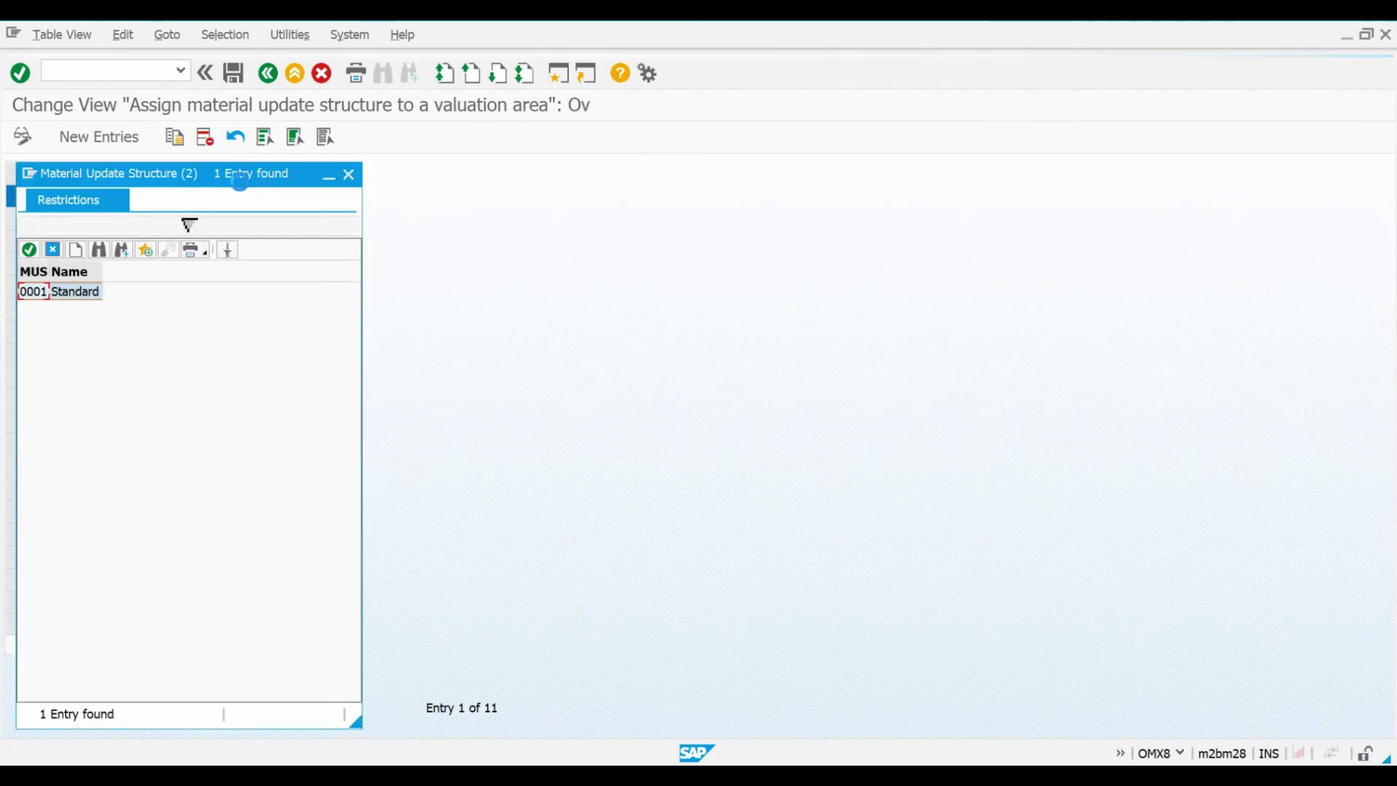
click(349, 176)
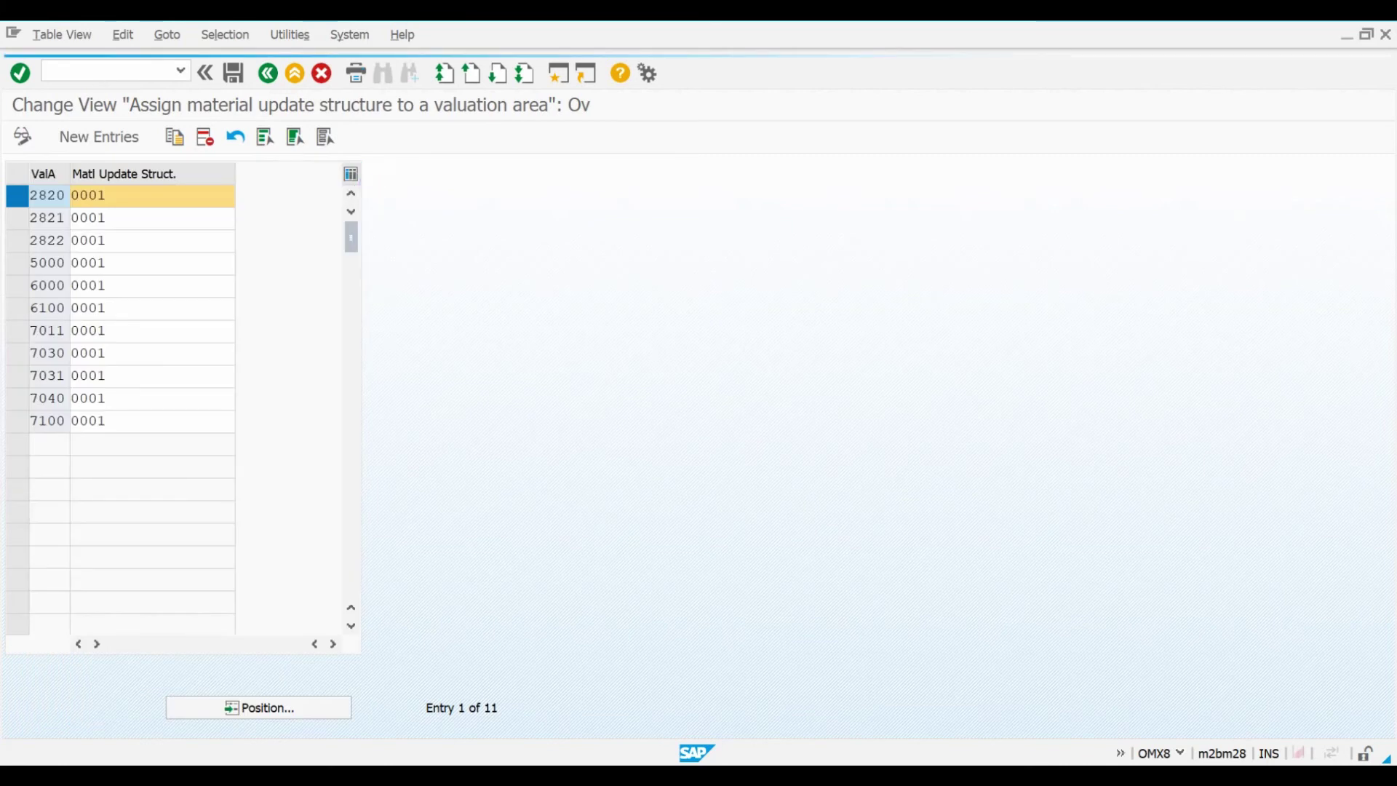
click(560, 75)
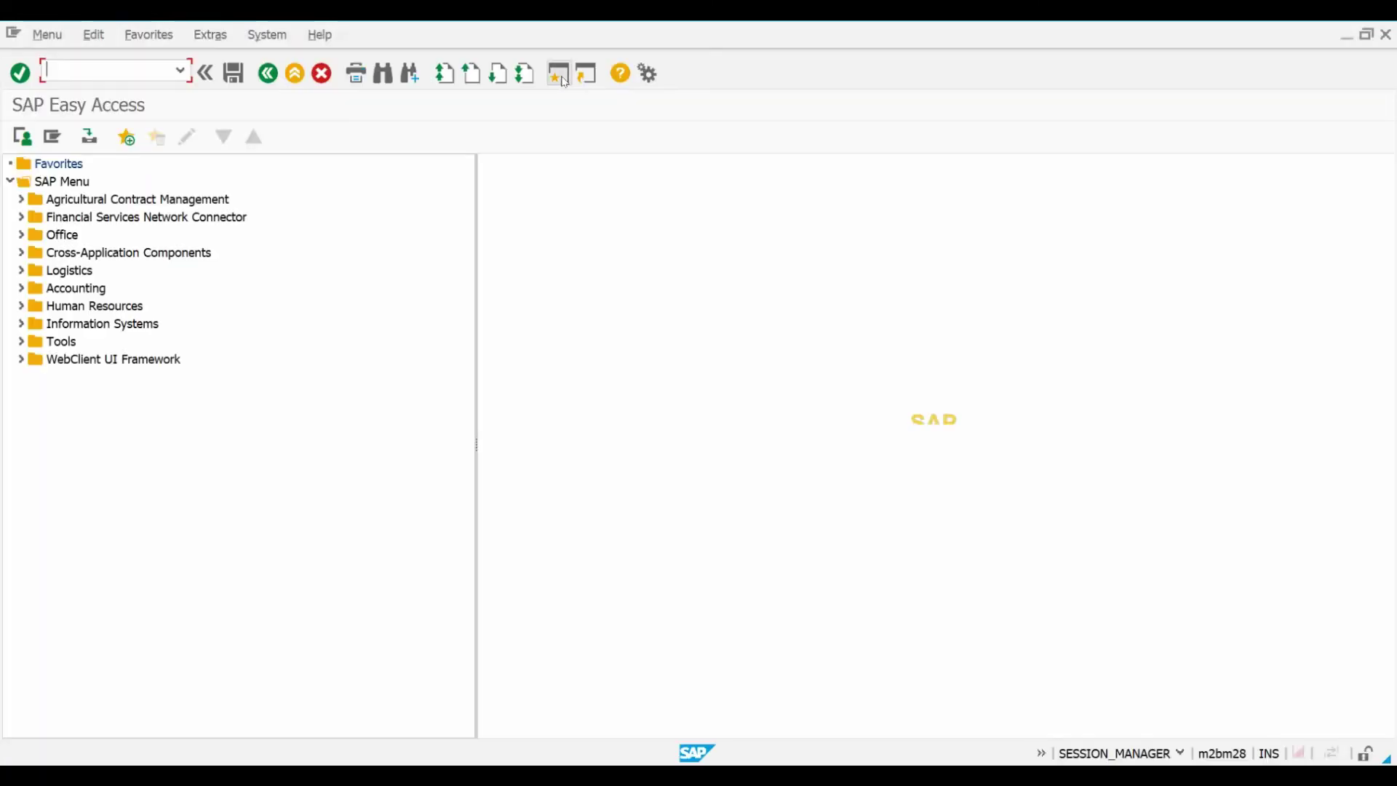
Review material update structure 0001's B+ Procurement and V+ Consumption category lines, then return to the OMX8 window
text(sm30)
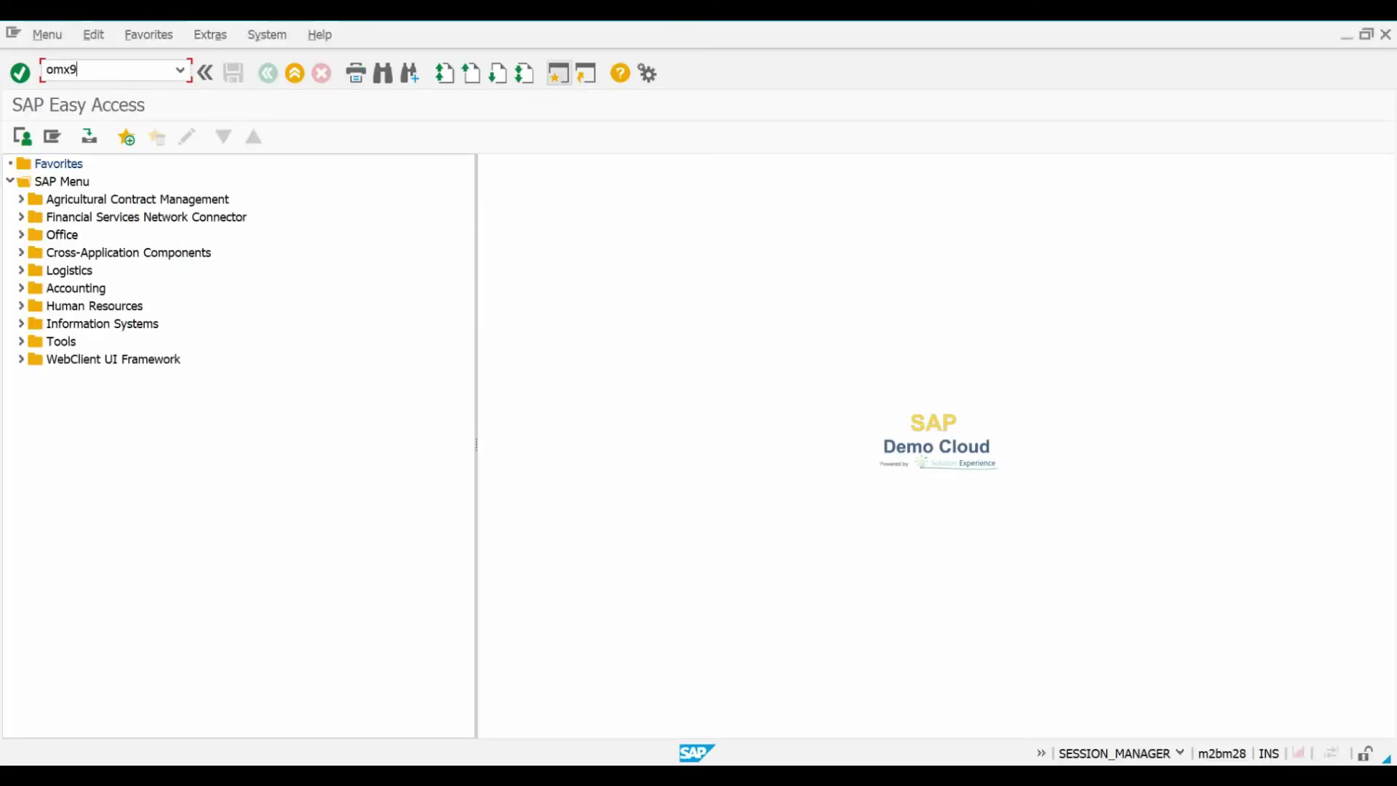
click(563, 76)
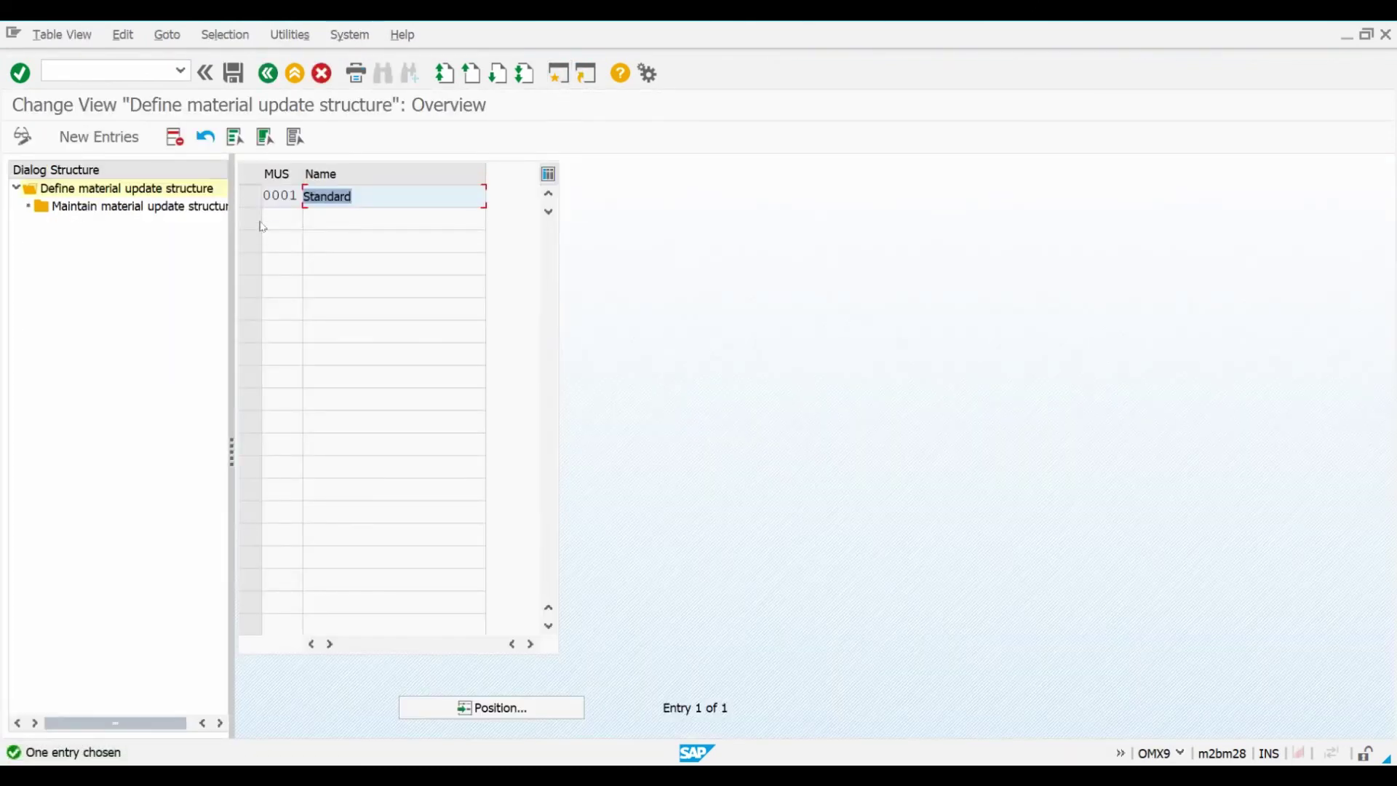
click(256, 197)
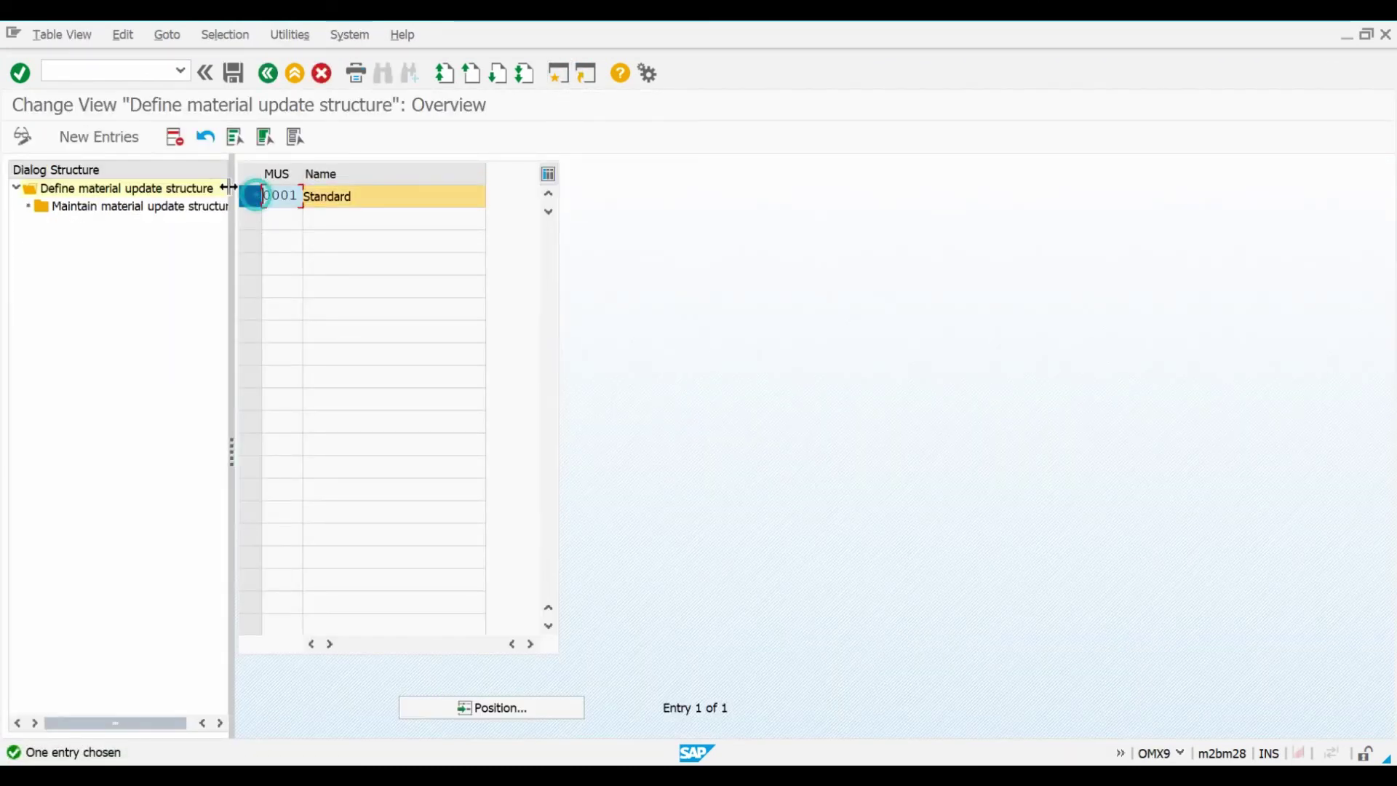
click(126, 208)
double_click(125, 210)
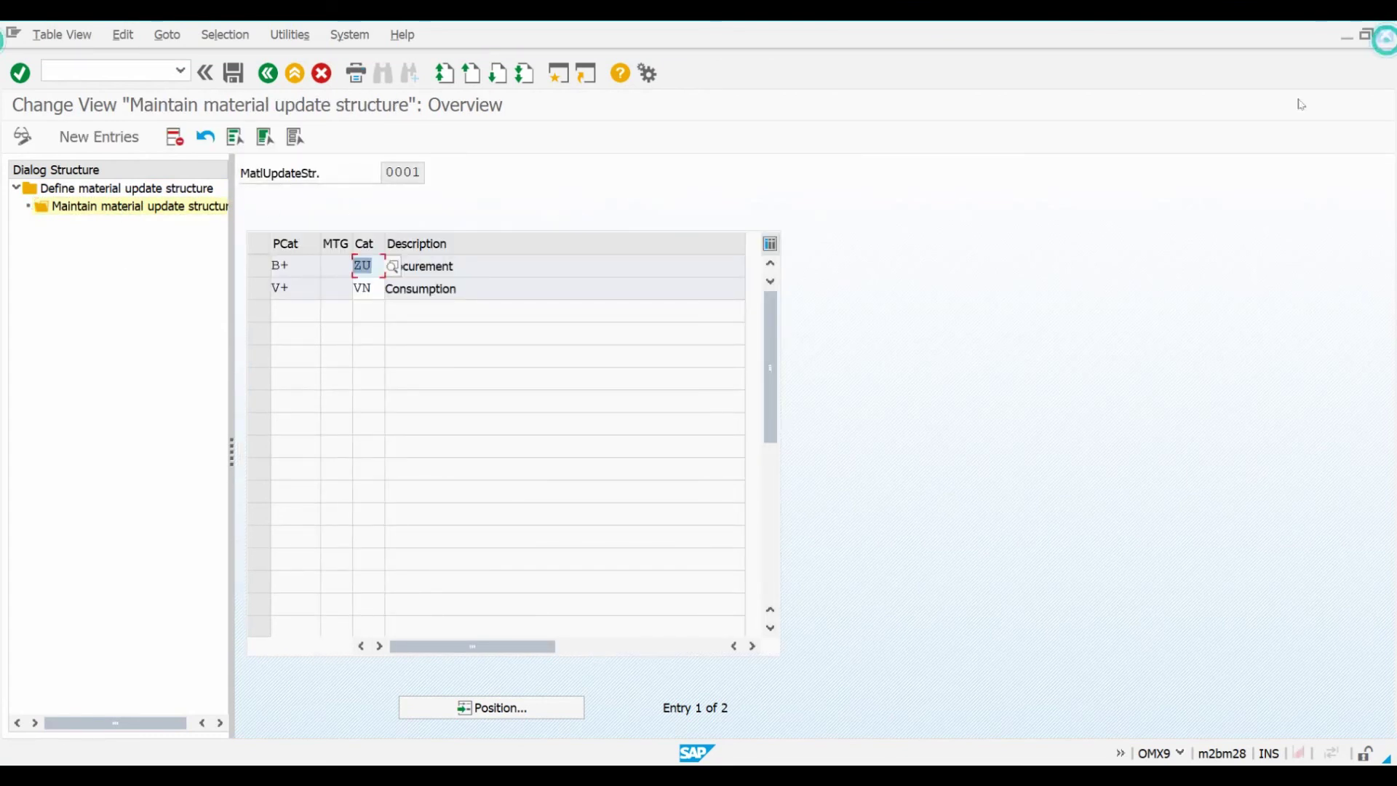
key(alt+Tab)
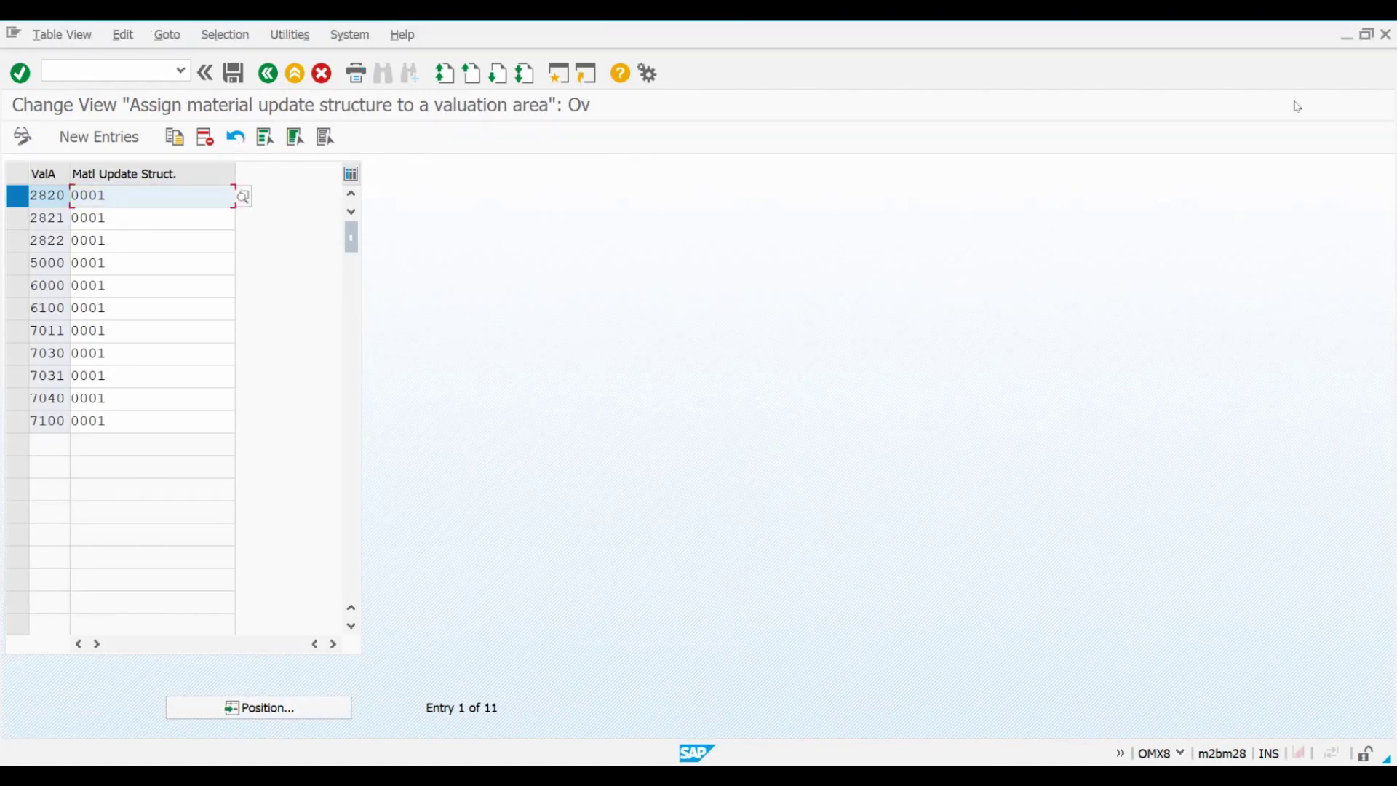